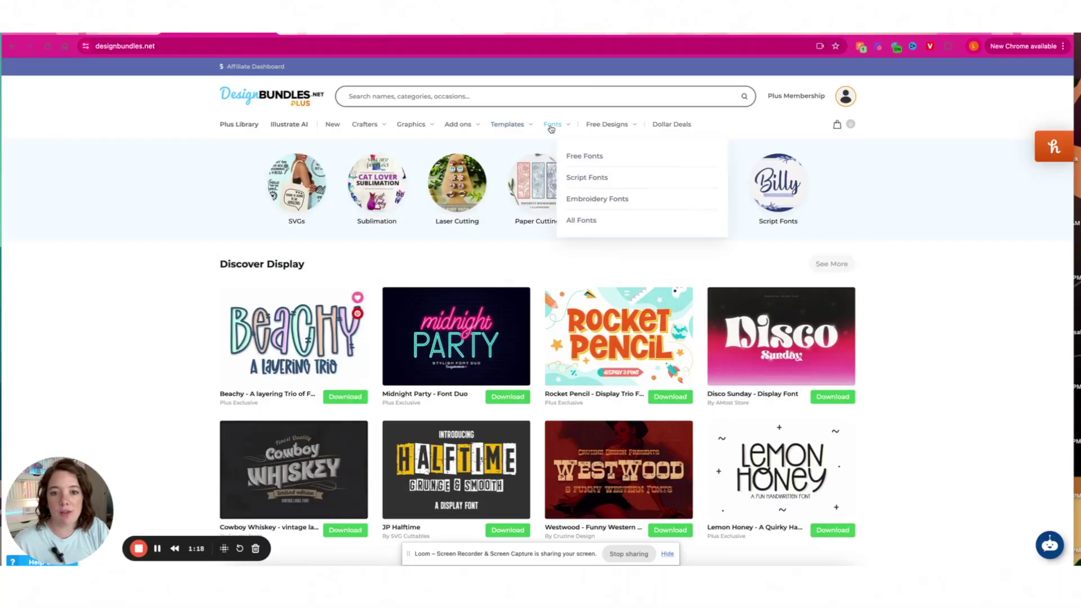
# Open Font Bundles' Free Fonts collection and scroll through the cards, including Mama and Bricklane.
pyautogui.click(590, 160)
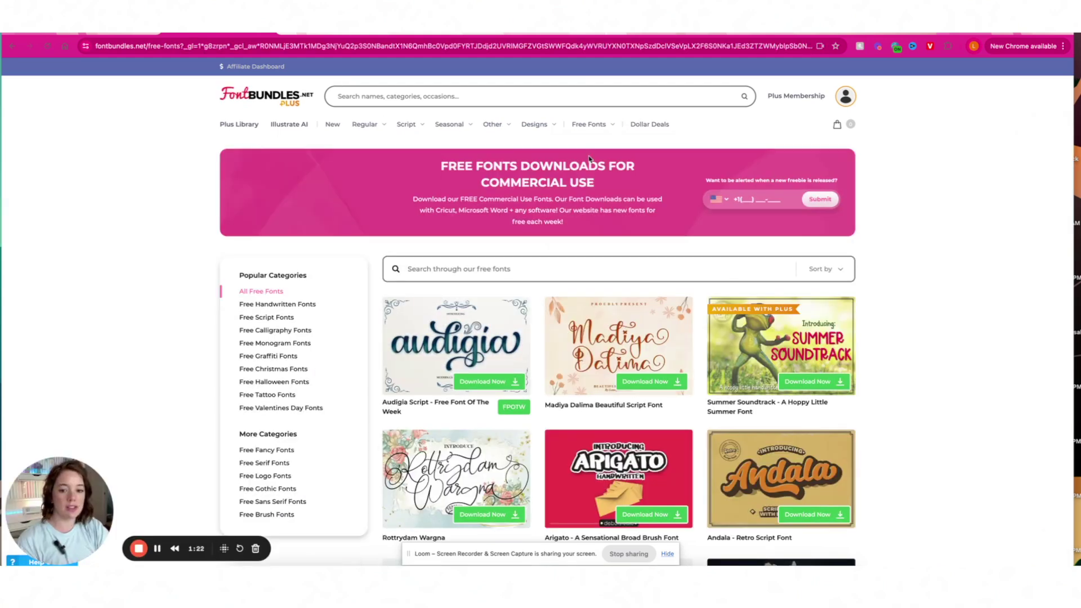
pyautogui.scroll(-2, 956, 280)
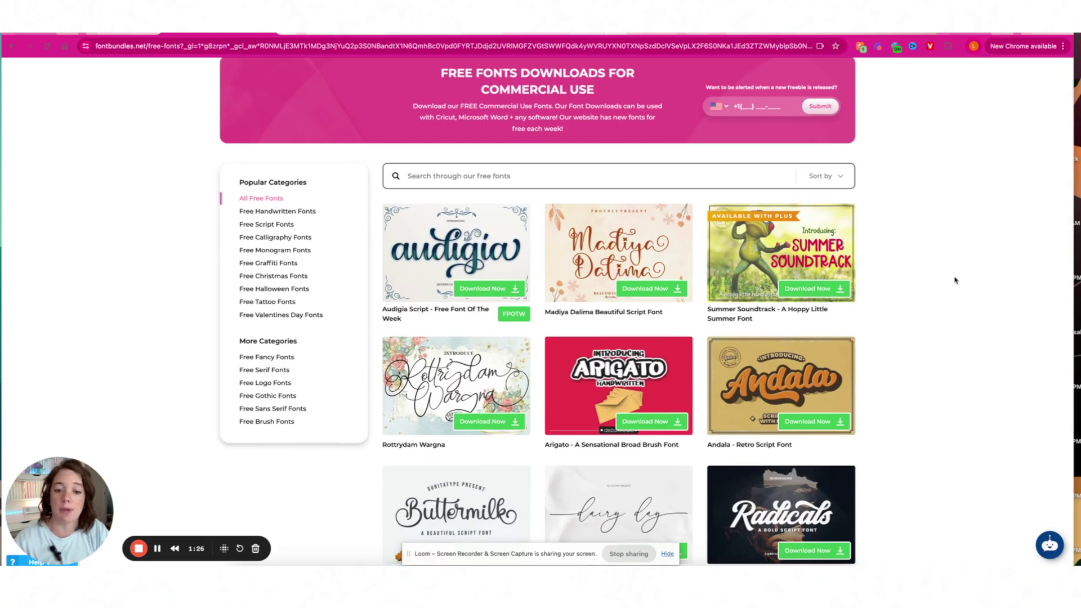
pyautogui.scroll(-7, 952, 281)
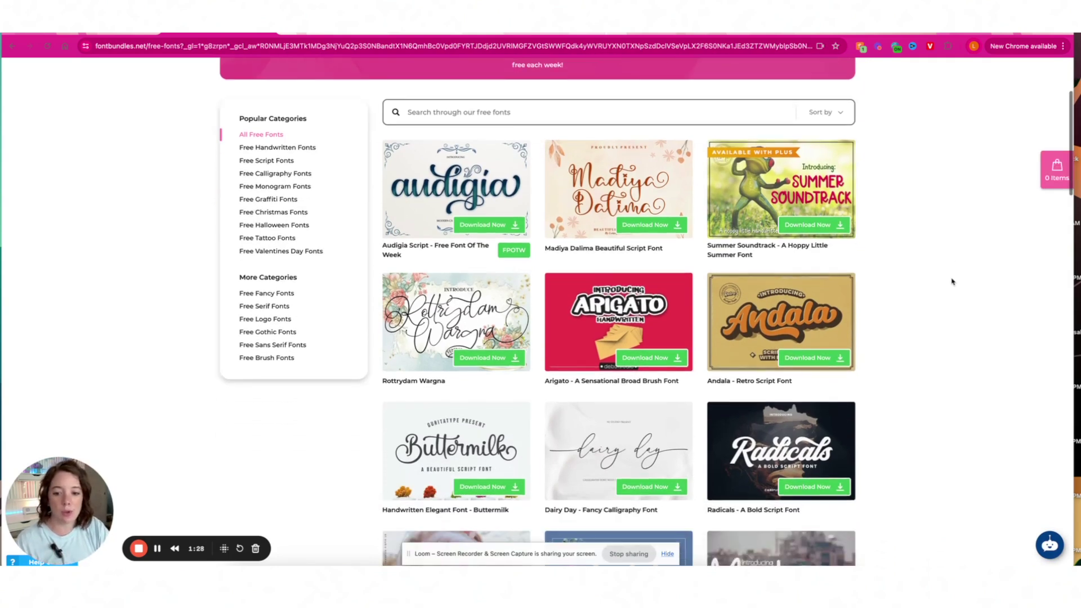
pyautogui.scroll(-4, 952, 281)
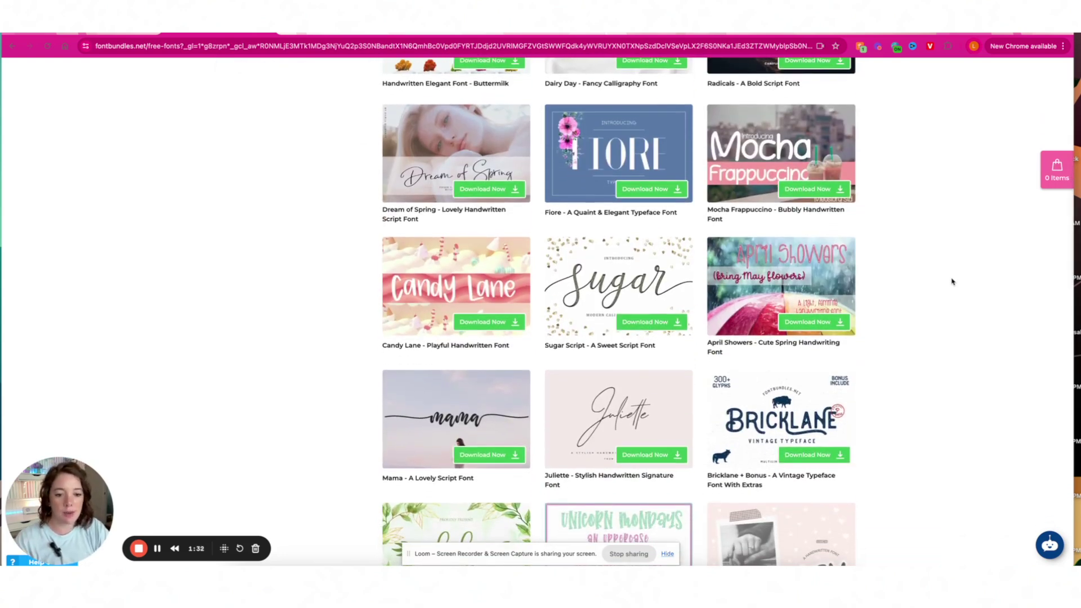
pyautogui.scroll(-3, 952, 282)
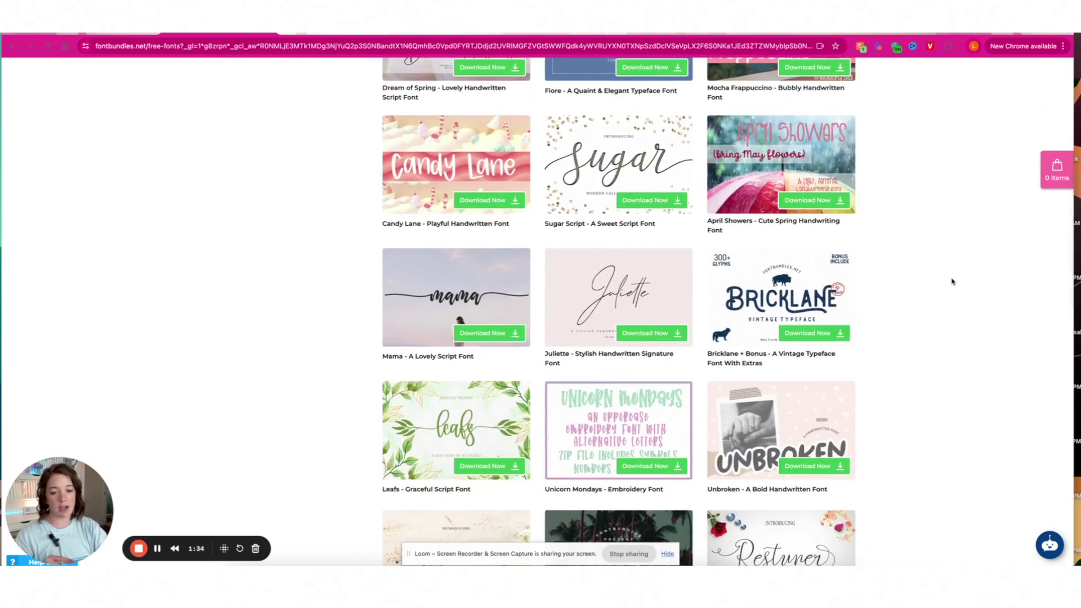
pyautogui.scroll(15, 952, 282)
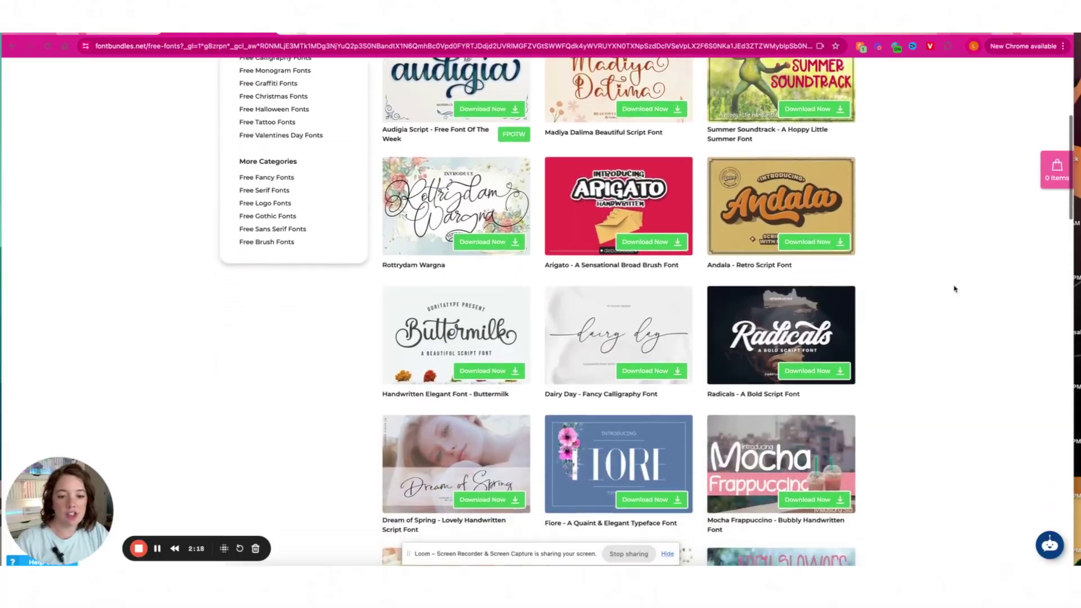
pyautogui.scroll(-6, 955, 289)
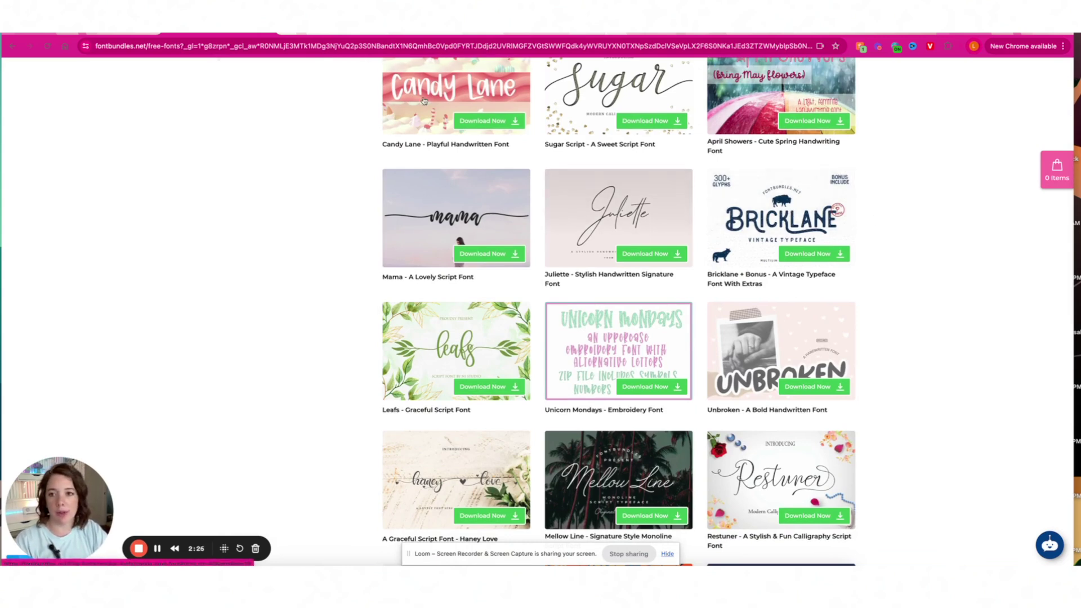
# Switch to the dafont.com tab and scroll through its recently added fonts.
pyautogui.click(351, 35)
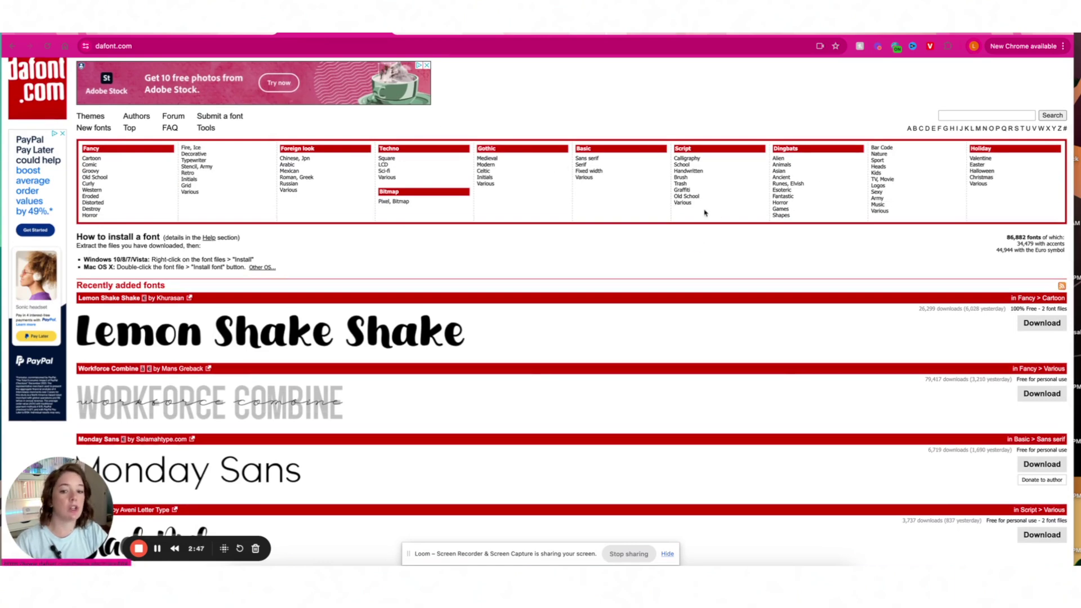
pyautogui.scroll(-5, 632, 261)
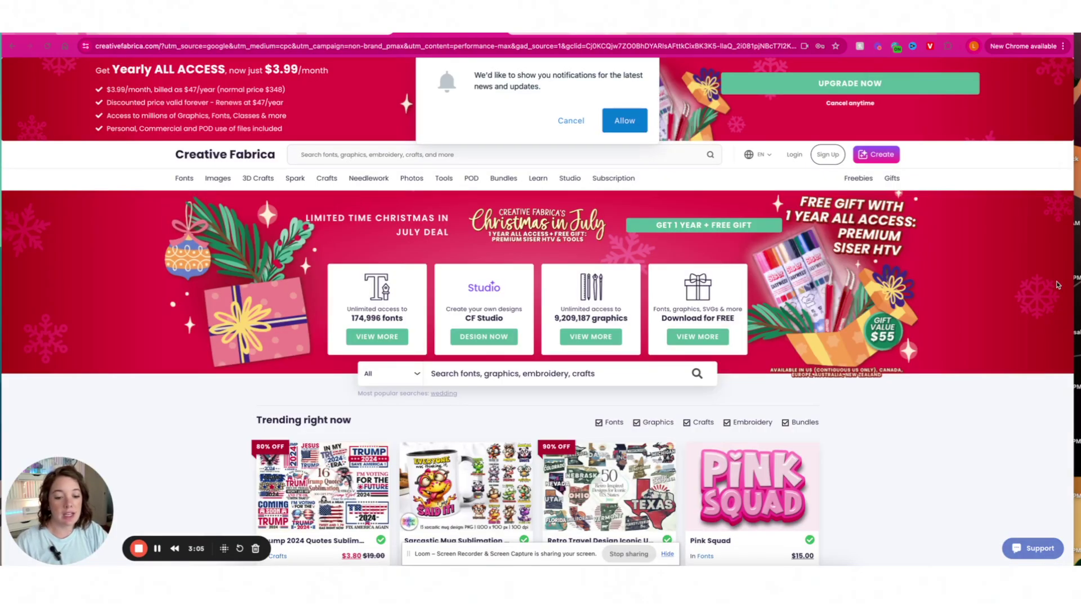
# Cancel Creative Fabrica's notification request and scroll through its Trending right now section.
pyautogui.scroll(-5, 958, 336)
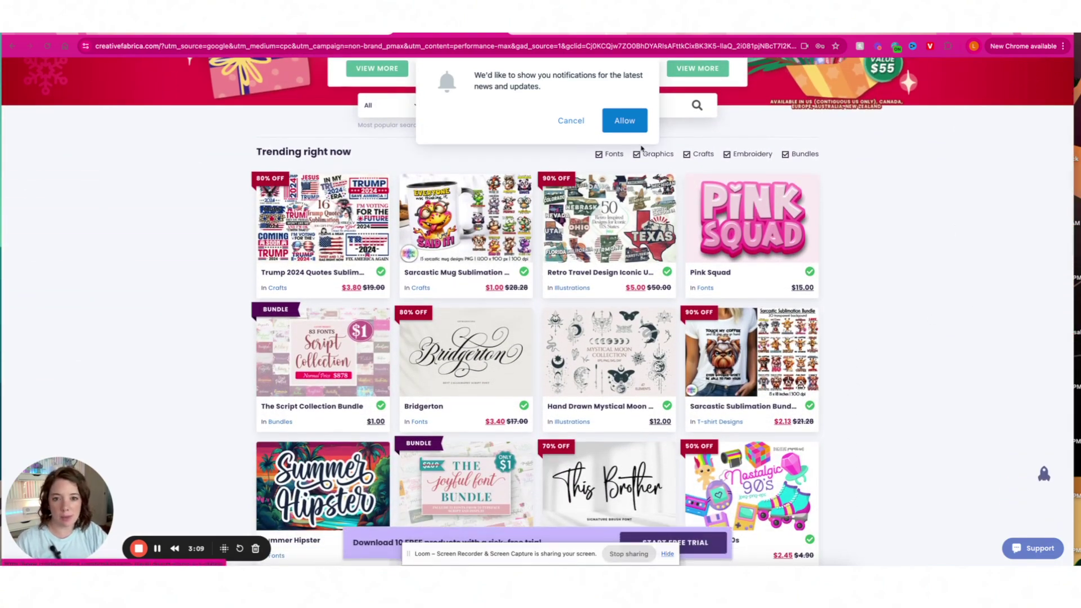
pyautogui.click(571, 120)
pyautogui.scroll(-1, 866, 271)
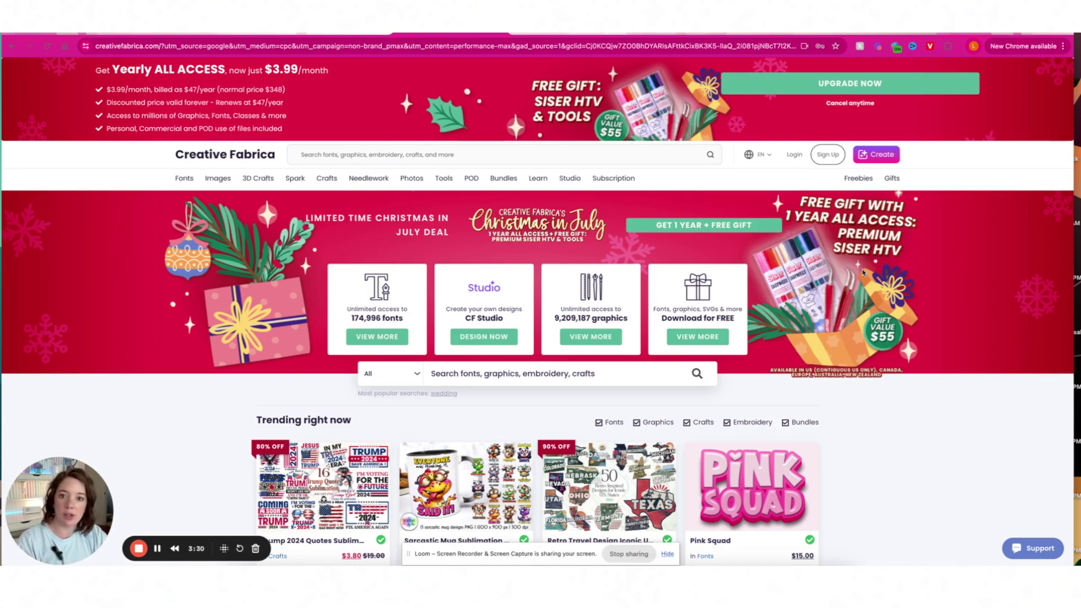
pyautogui.scroll(-2, 863, 273)
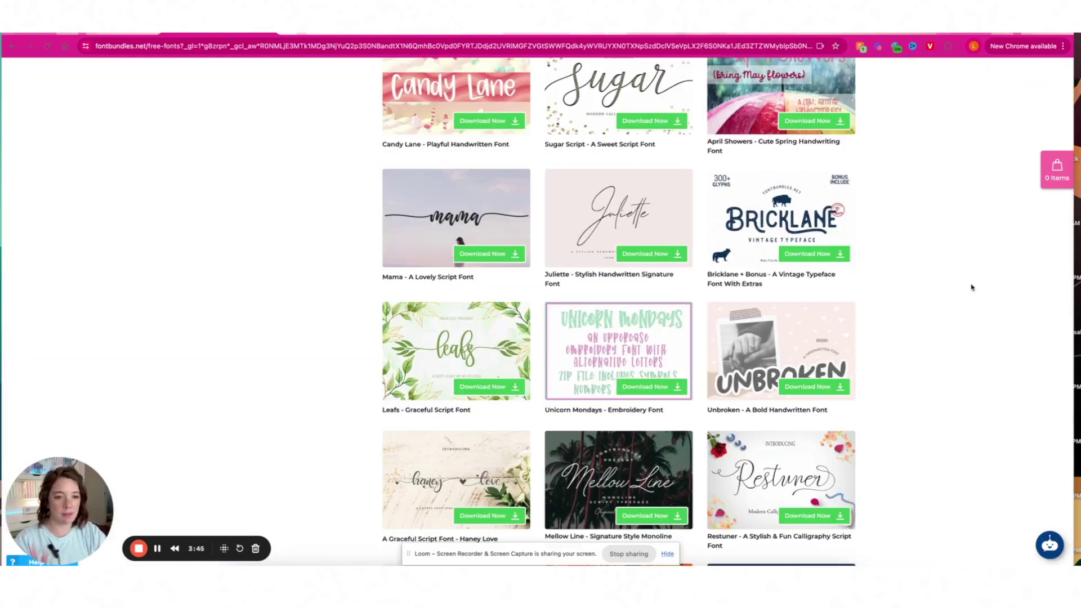
# Download the free Bricklane font zip from Font Bundles and confirm the download.
pyautogui.scroll(1, 969, 288)
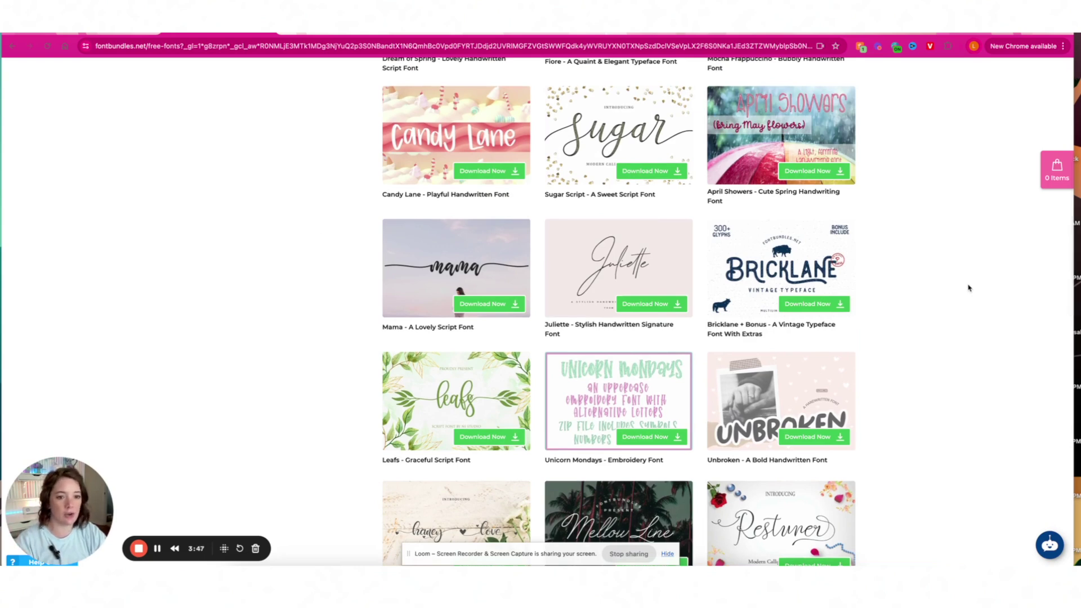
pyautogui.scroll(1, 968, 288)
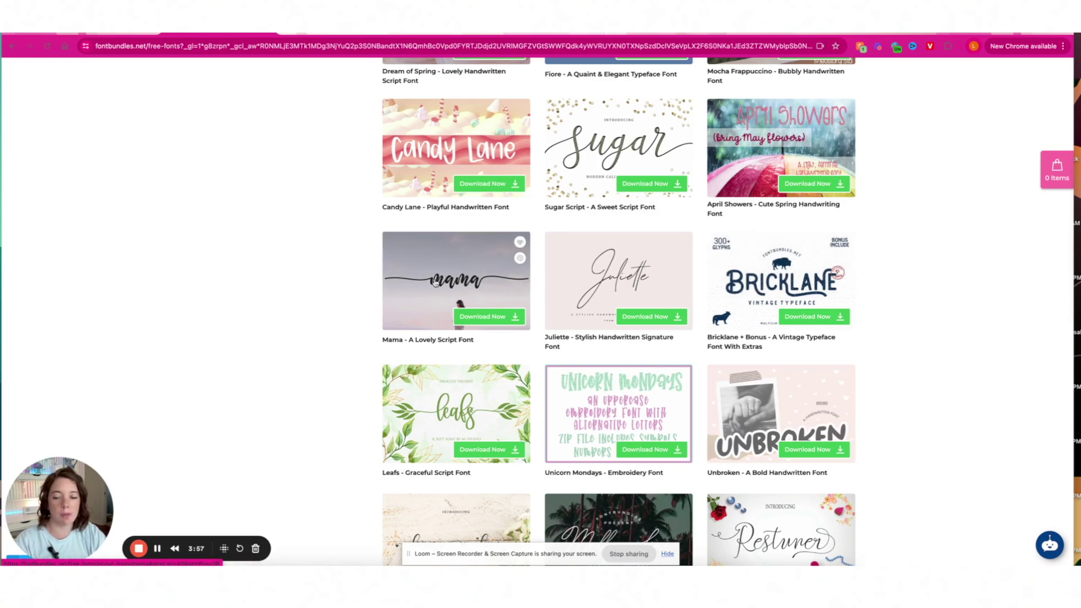
pyautogui.click(820, 319)
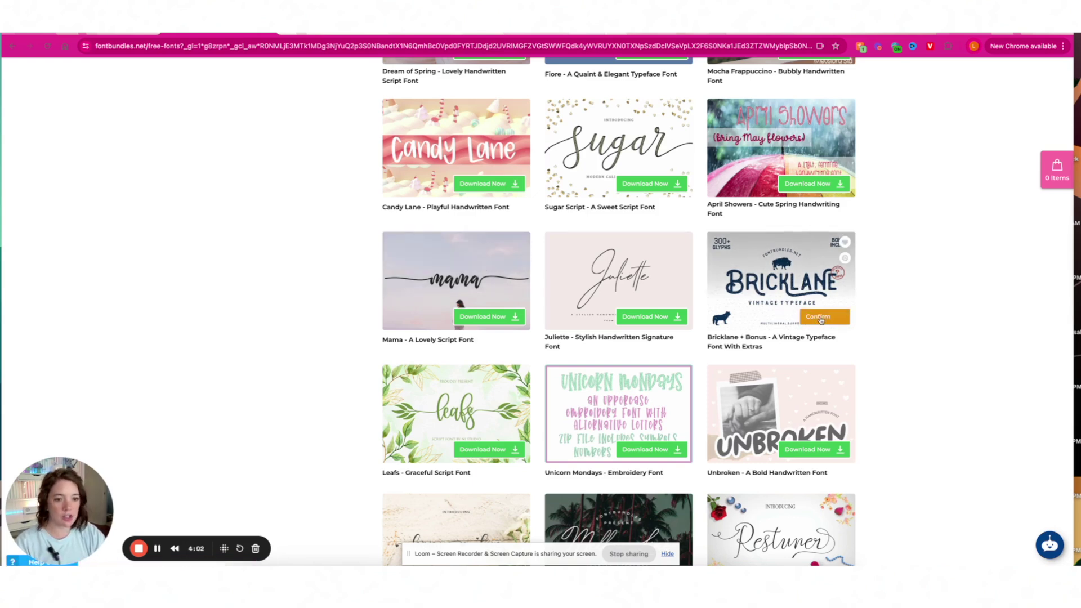
pyautogui.click(841, 316)
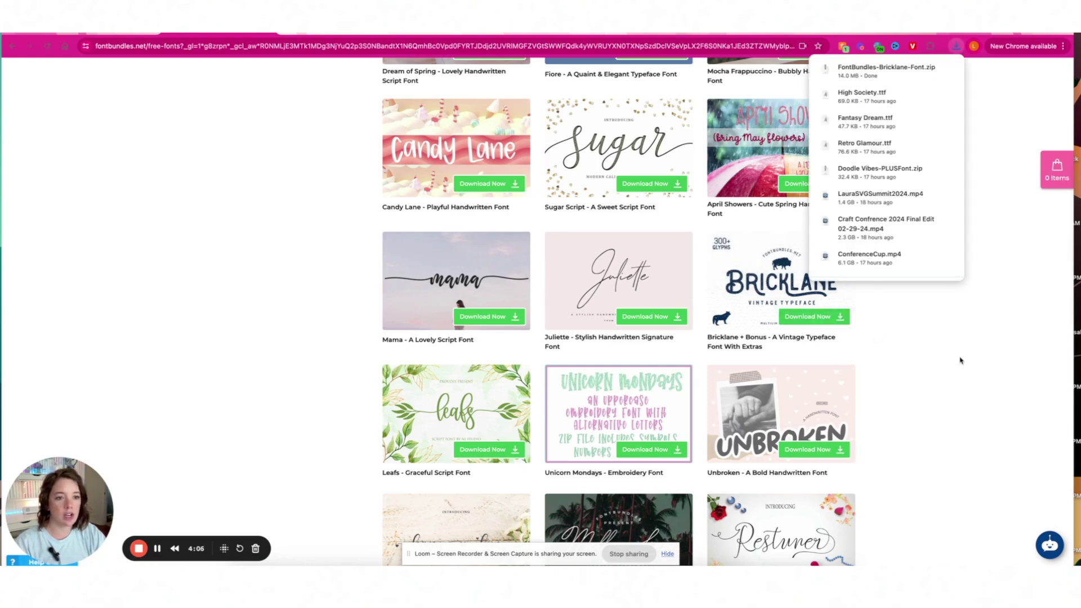
# Download the free Mama script font zip, then go to the Downloads folder.
pyautogui.moveTo(930, 70)
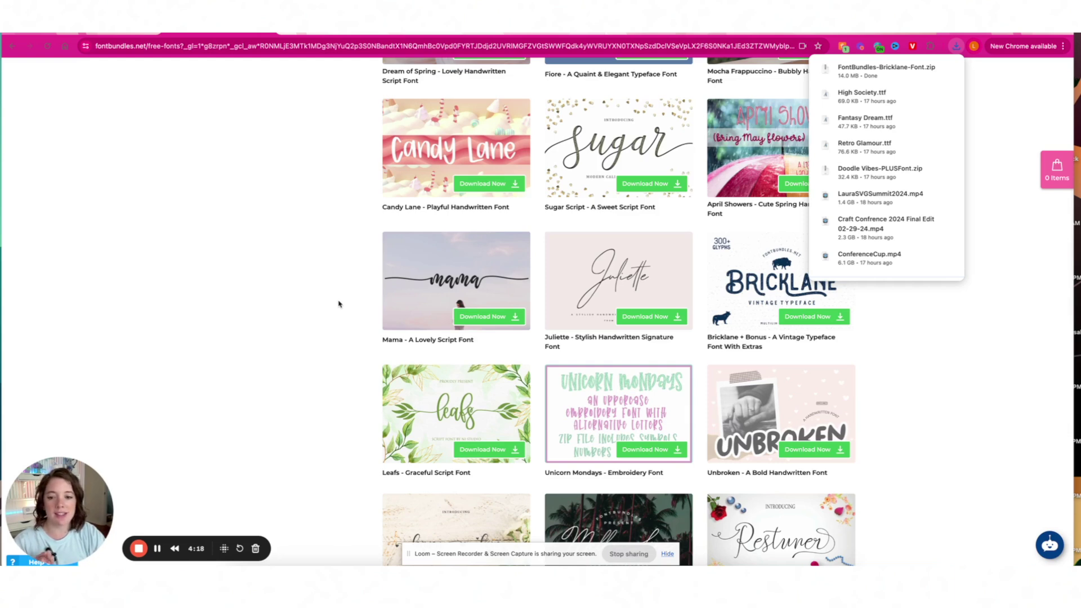
pyautogui.click(339, 305)
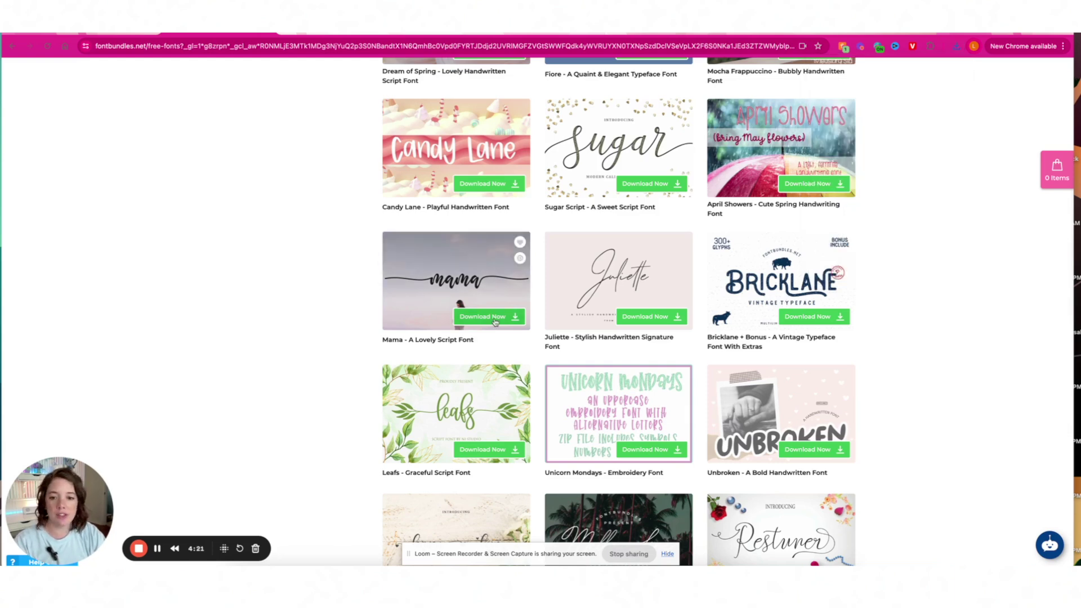
pyautogui.click(516, 317)
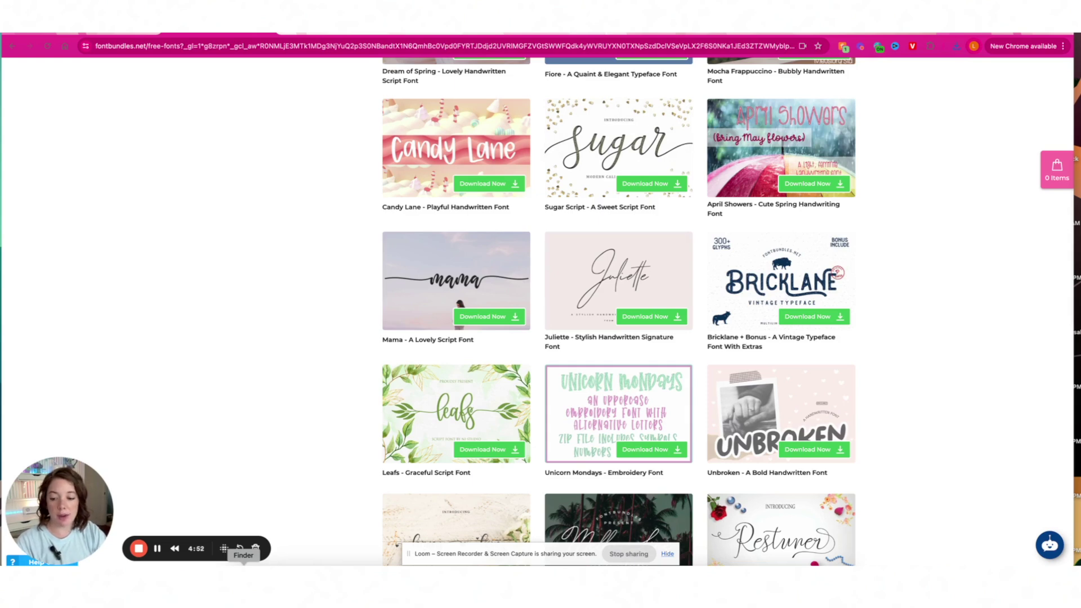
pyautogui.click(244, 565)
# Unzip FontBundles-Bricklane-Font.zip and FB-Mama-Font.zip, then open the extracted Bricklane folder.
pyautogui.moveTo(845, 144); pyautogui.dragTo(531, 97)
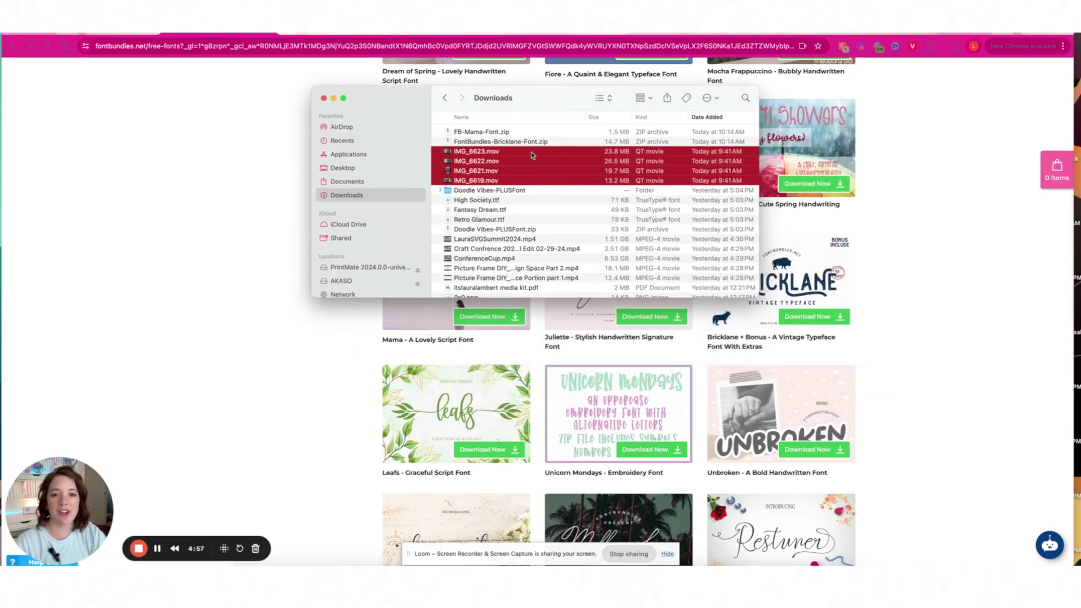
pyautogui.click(501, 142)
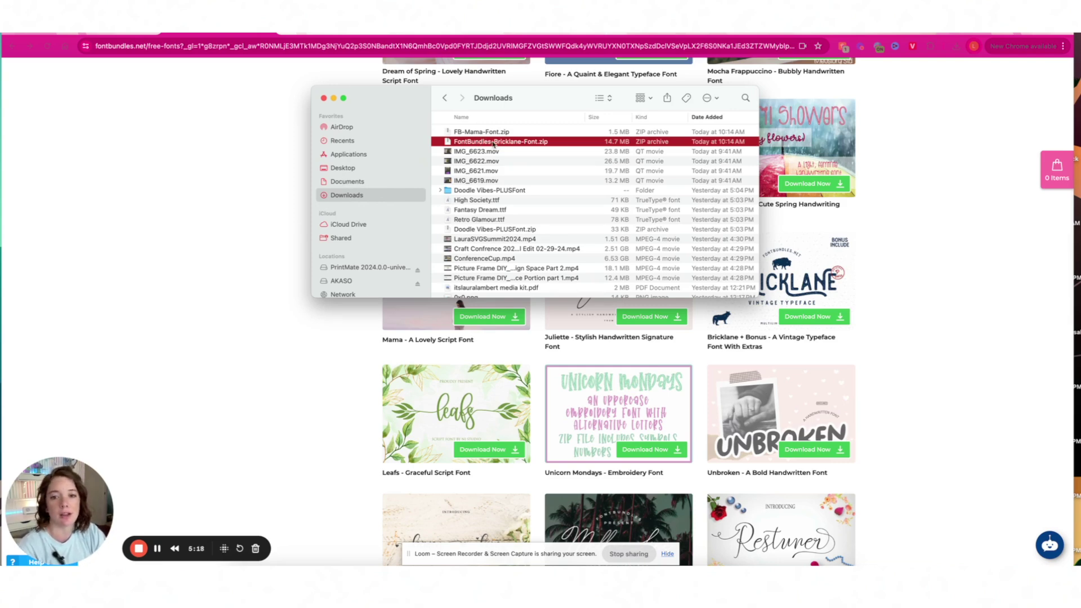
pyautogui.doubleClick(493, 143)
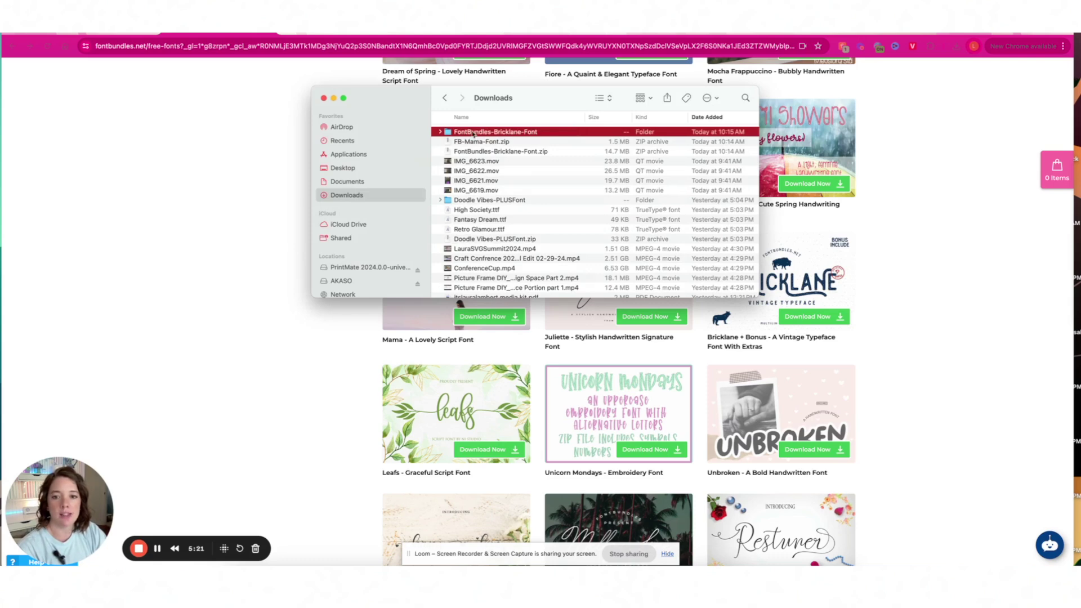
pyautogui.doubleClick(485, 142)
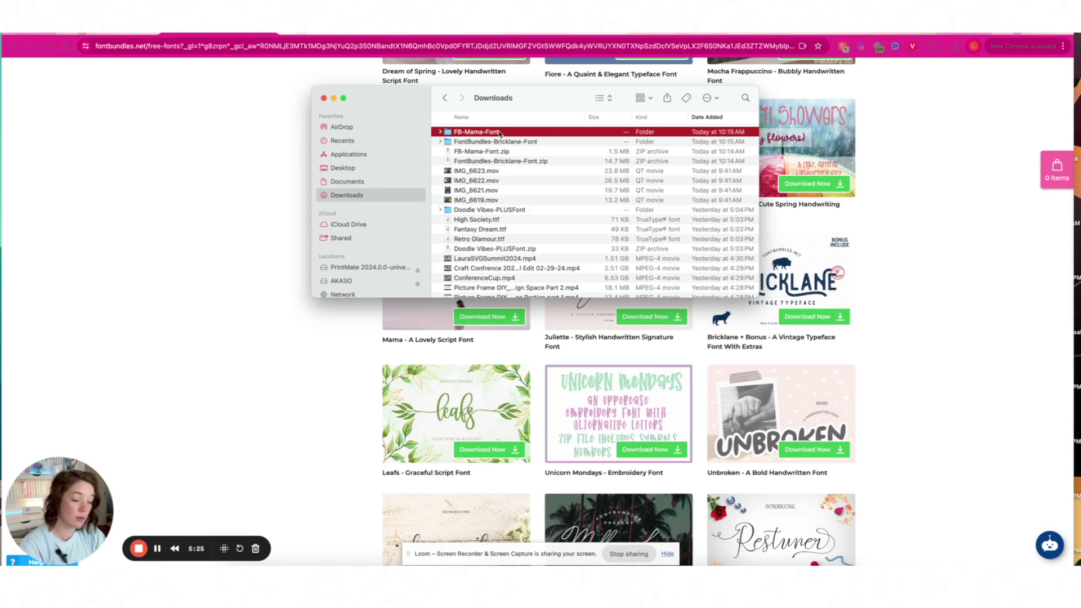
pyautogui.doubleClick(478, 143)
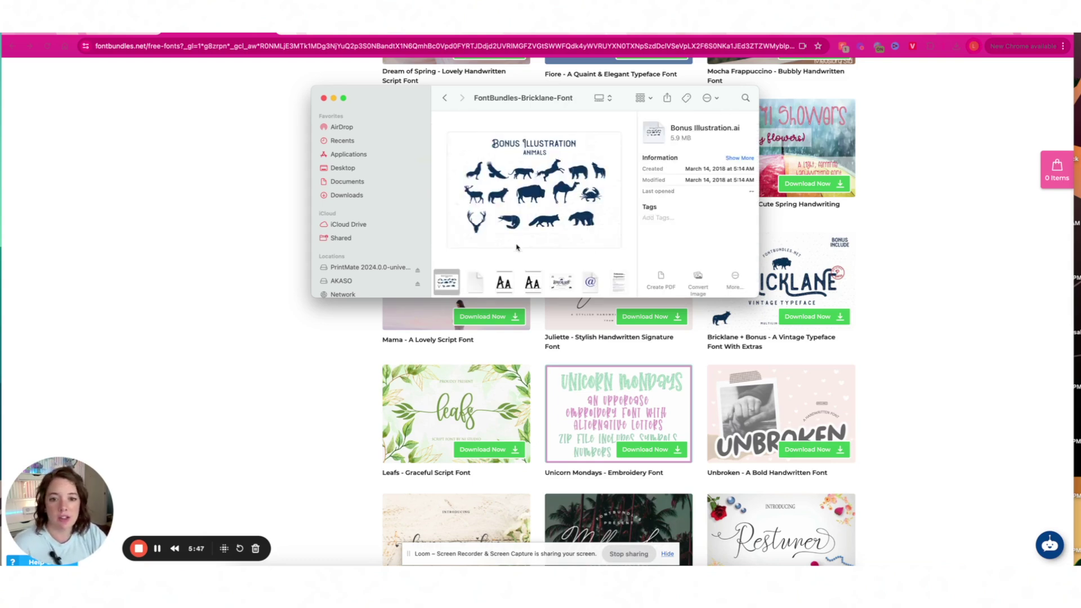
# Preview the Bricklane folder's bonus illustrations, sample JPG, link and FAQ files, ending on Bricklane-Regular.ttf.
pyautogui.click(472, 282)
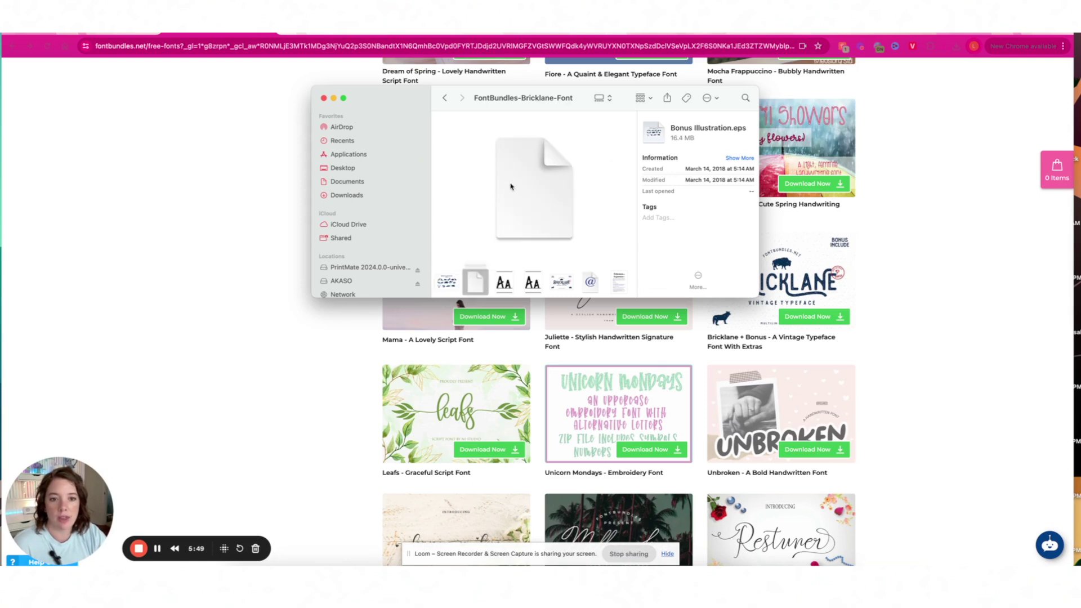
pyautogui.click(454, 277)
pyautogui.click(474, 281)
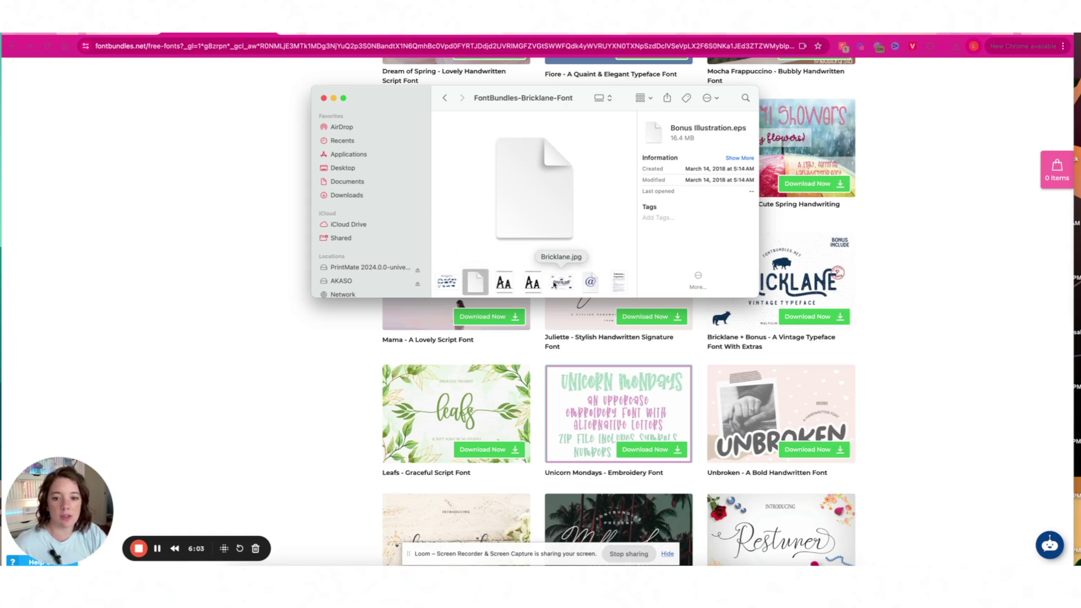
pyautogui.click(558, 285)
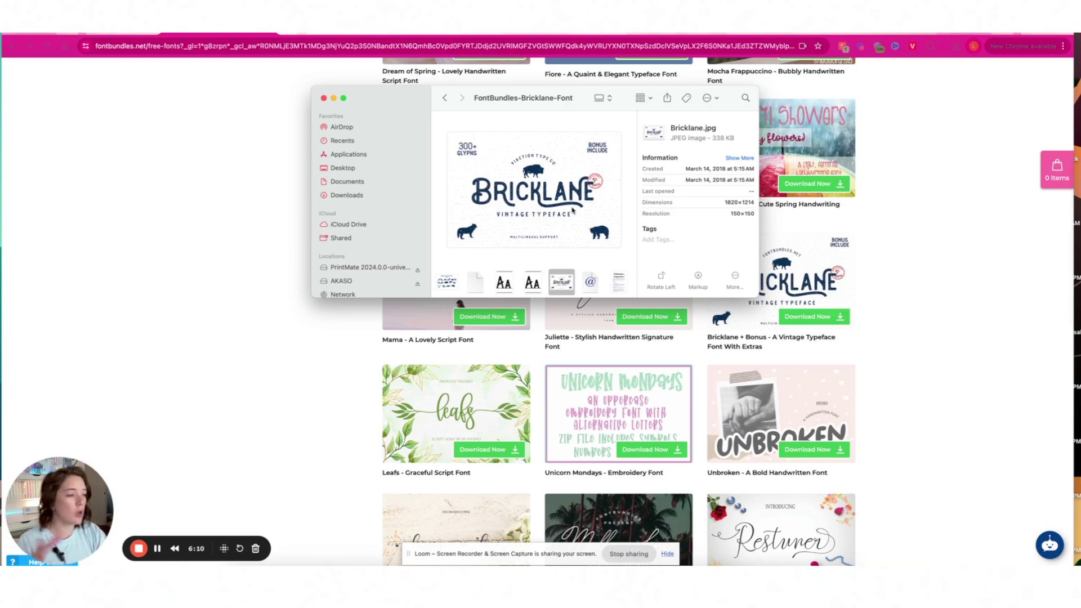
pyautogui.click(590, 281)
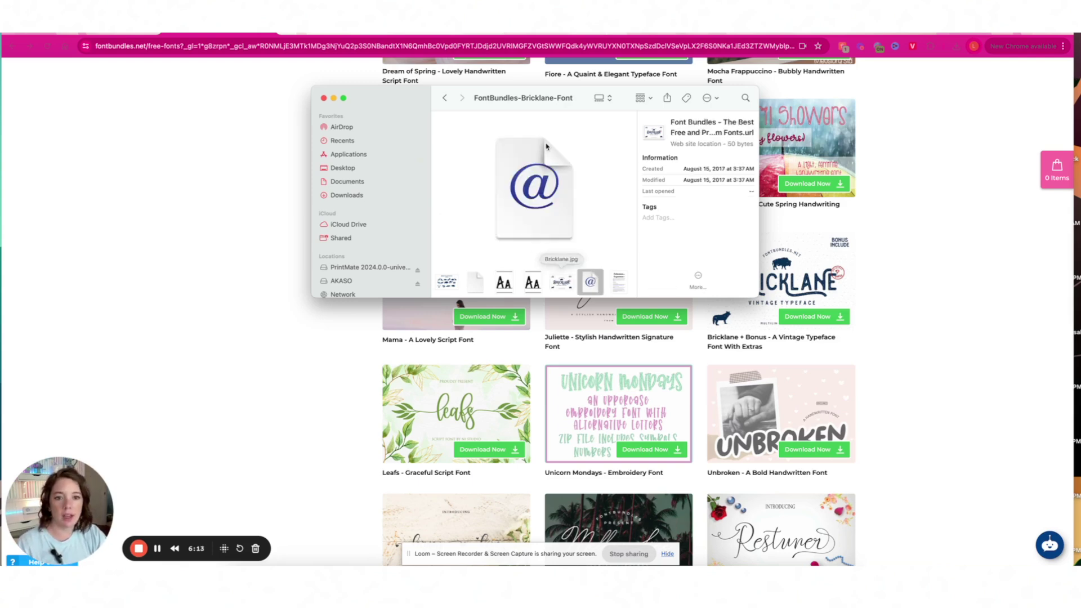
pyautogui.click(619, 282)
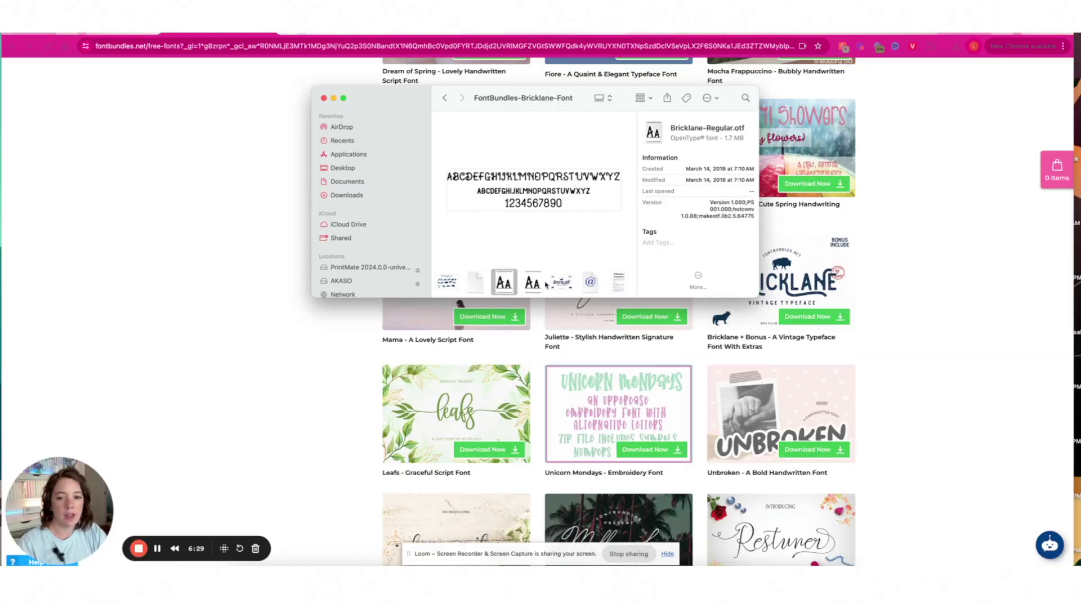
pyautogui.click(542, 284)
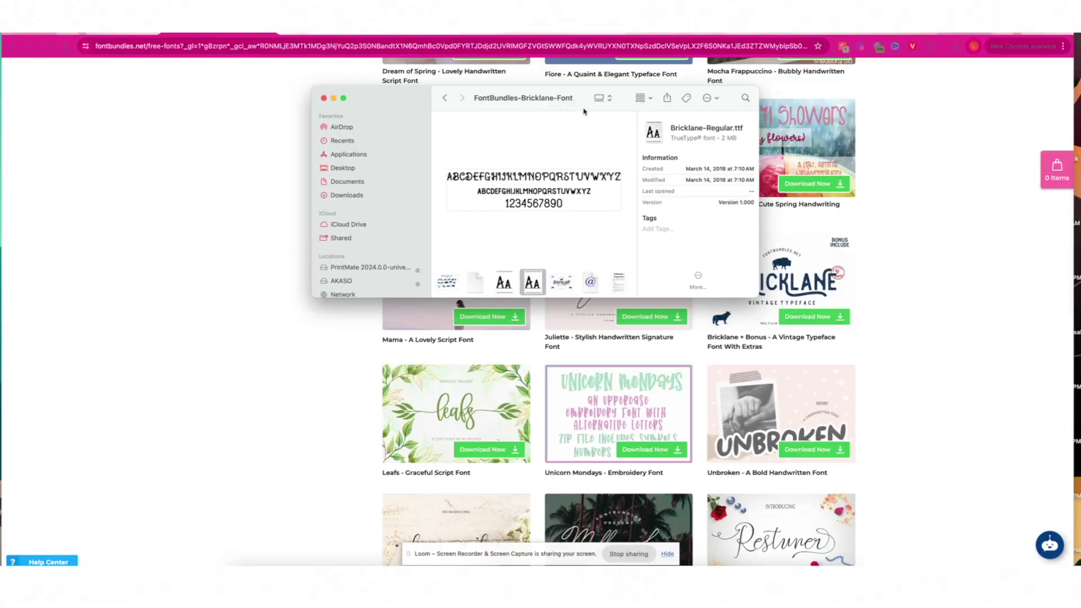
pyautogui.click(501, 292)
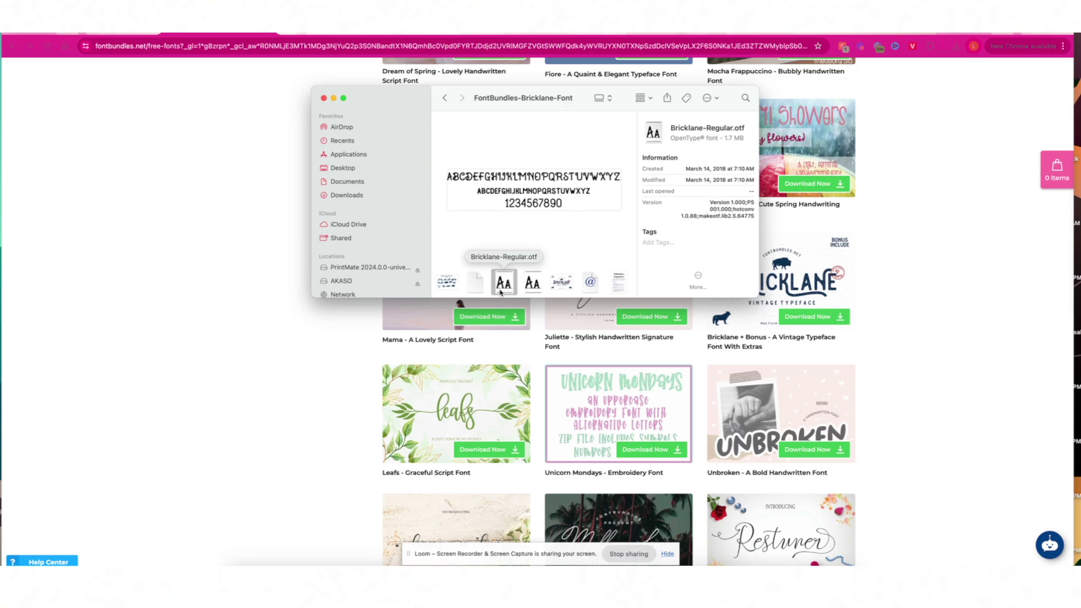
# Install Bricklane Regular from Bricklane-Regular.otf through the Font Book preview, keeping the Regular style.
pyautogui.doubleClick(504, 283)
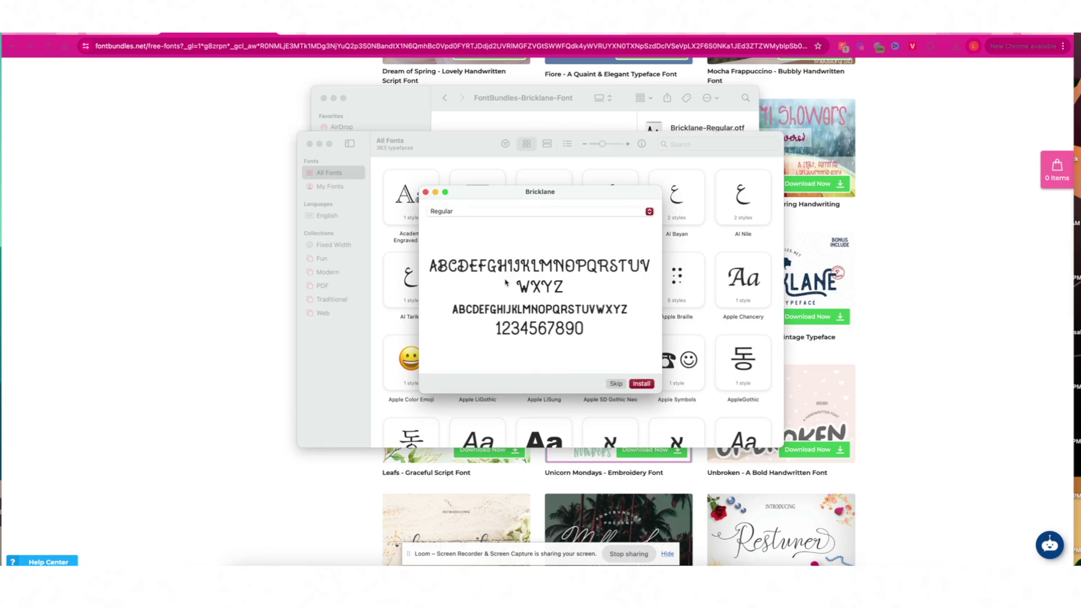
pyautogui.moveTo(624, 594)
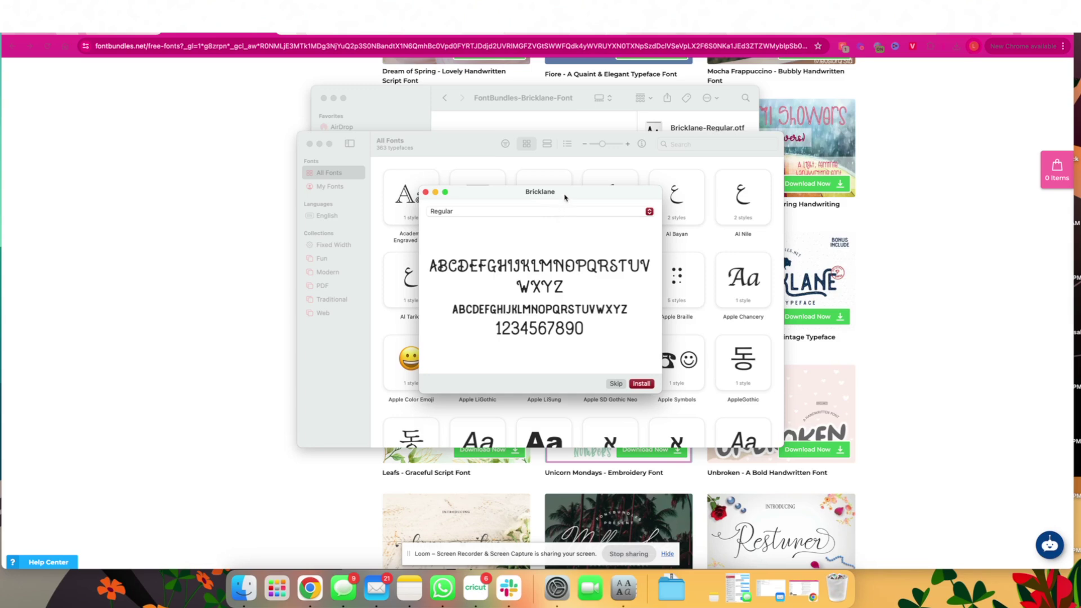
pyautogui.moveTo(563, 194); pyautogui.dragTo(694, 156)
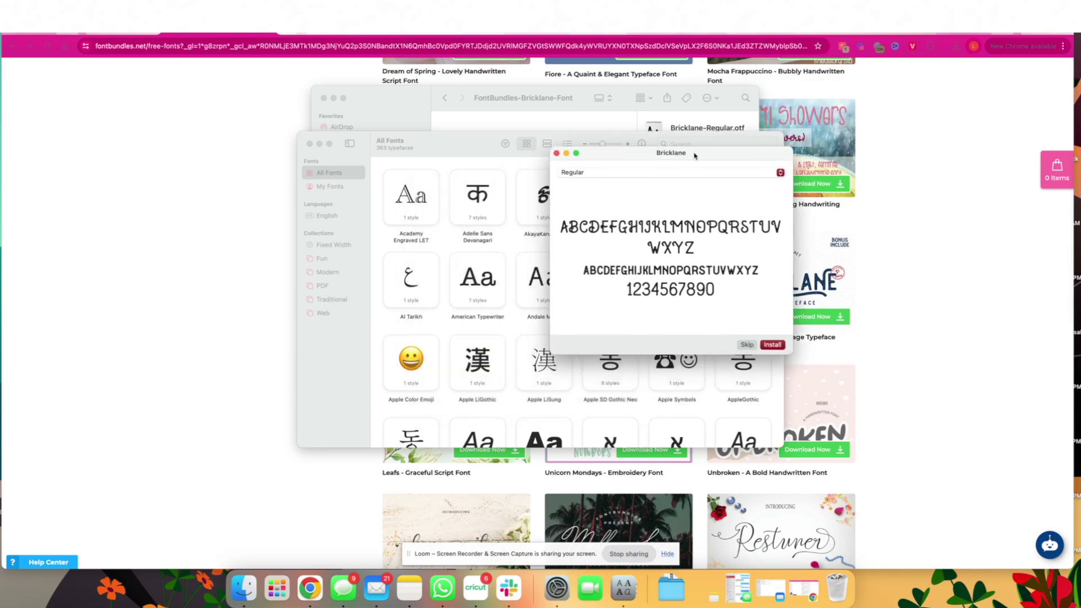
pyautogui.click(780, 173)
pyautogui.click(780, 173)
pyautogui.click(772, 344)
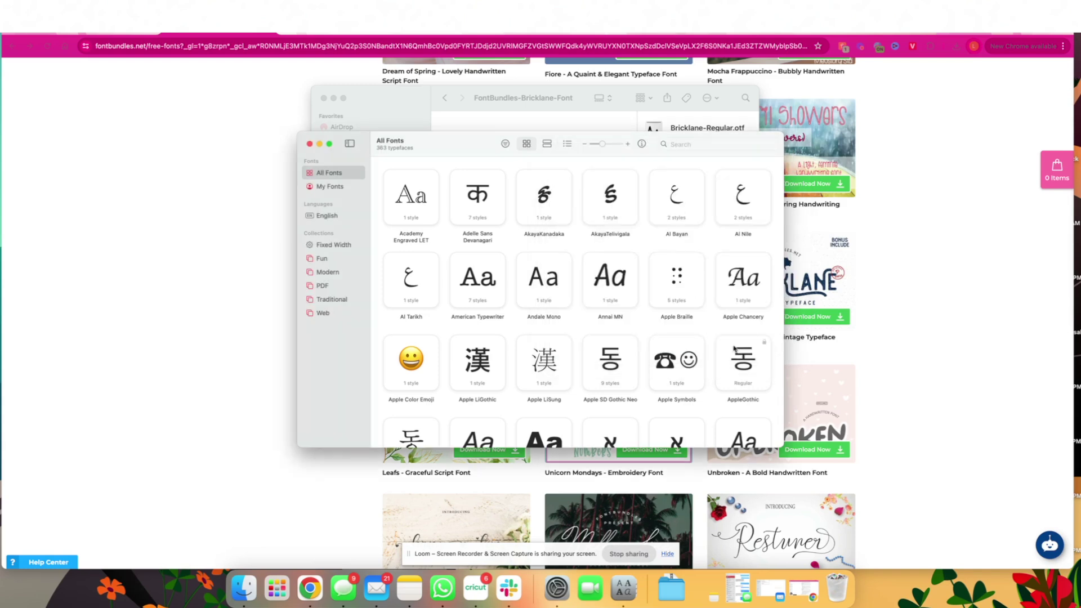
# Search Font Book for 'bricklane' and scroll its character repertoire down to the swash glyphs.
pyautogui.scroll(-10, 613, 293)
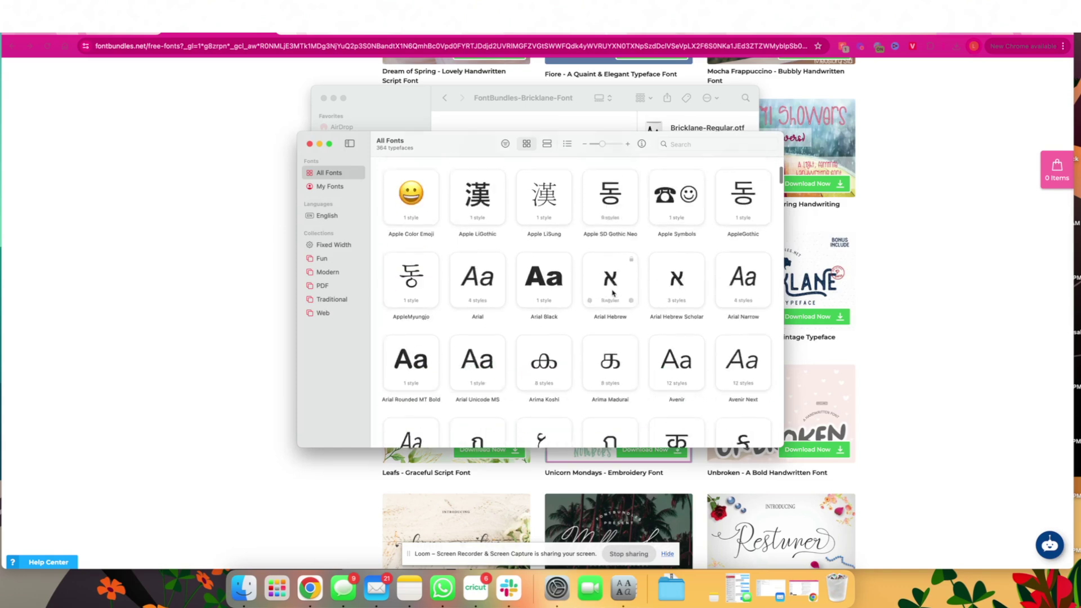
pyautogui.scroll(10, 613, 293)
pyautogui.click(699, 143)
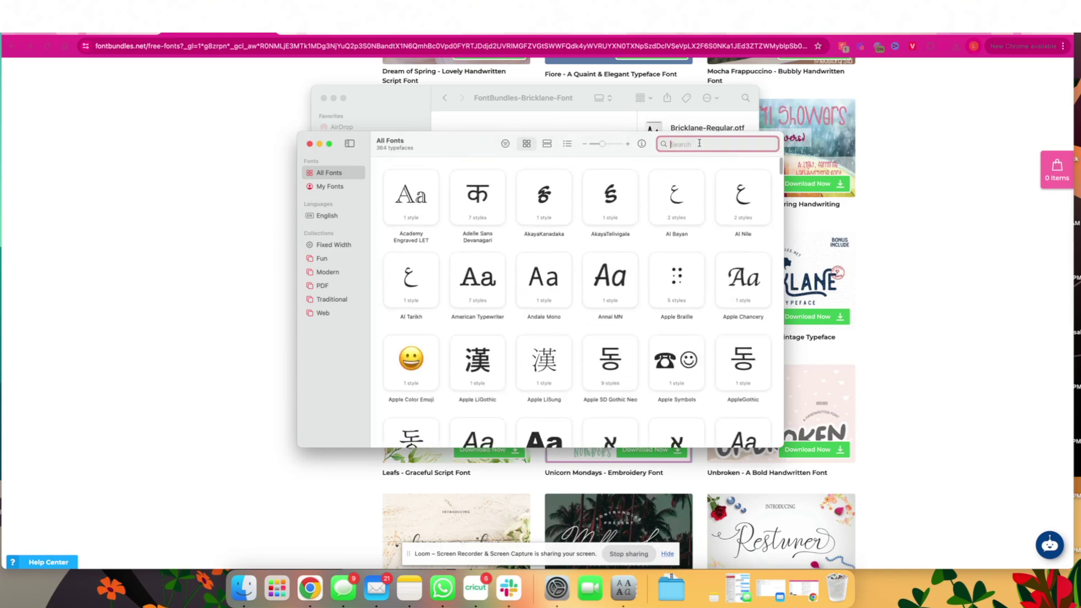
pyautogui.write('bricklane')
pyautogui.press('Return')
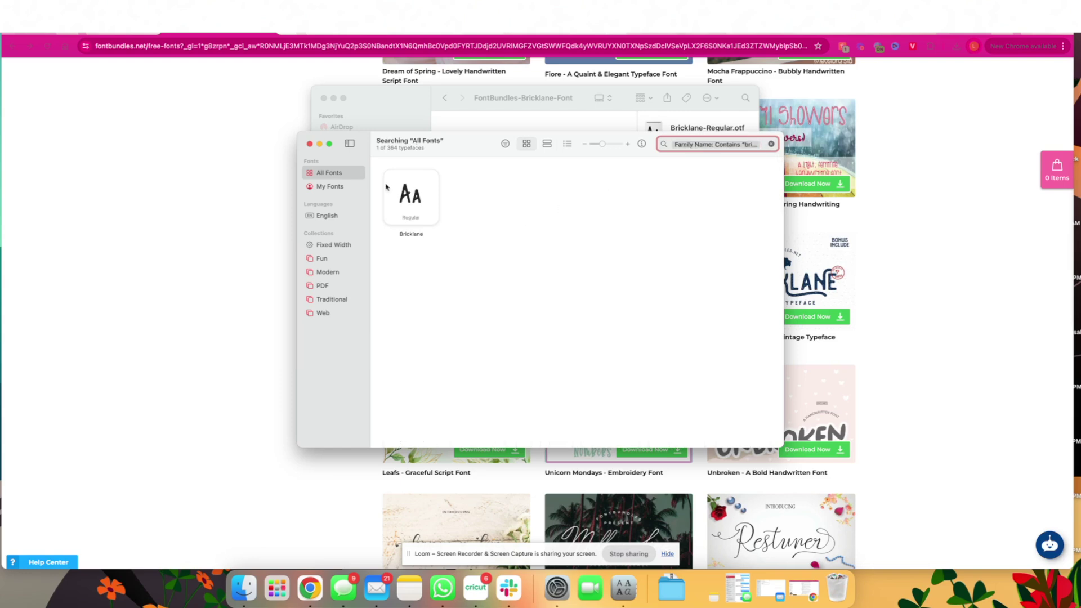
pyautogui.click(416, 196)
pyautogui.doubleClick(416, 196)
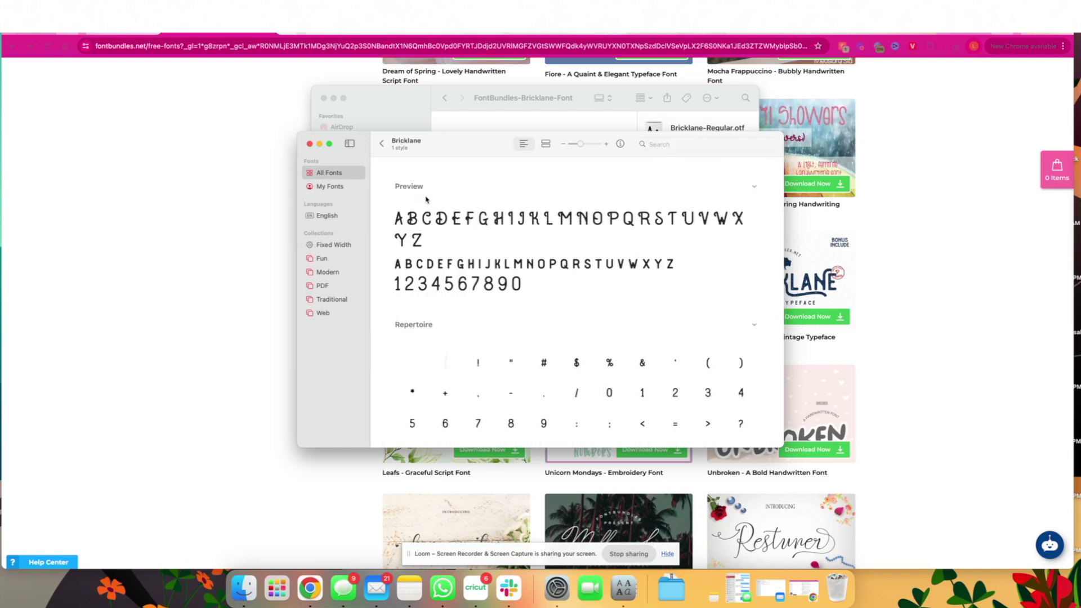
pyautogui.scroll(-15, 569, 199)
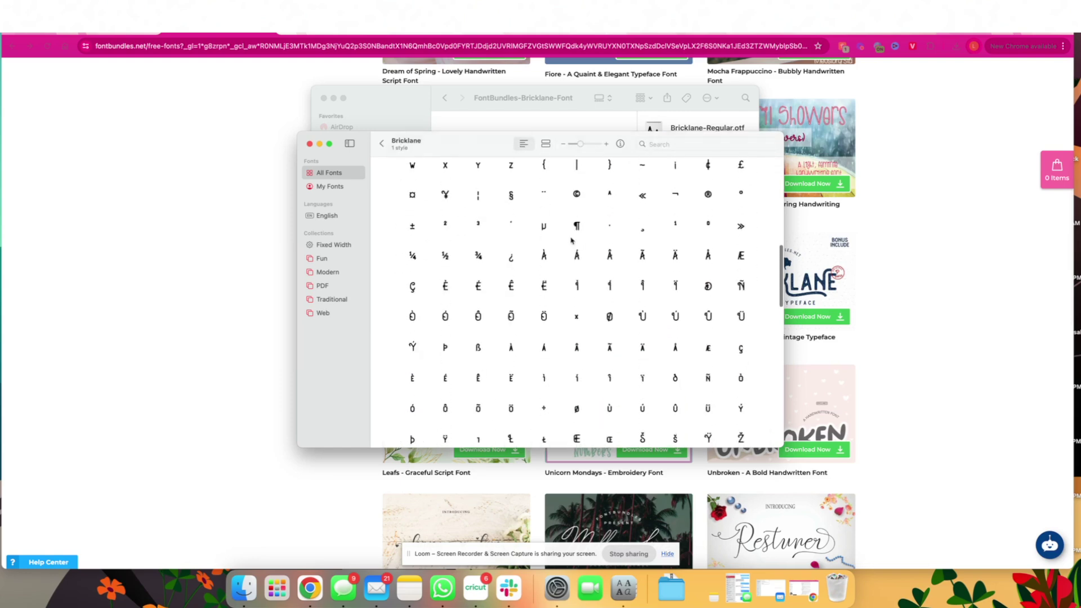
pyautogui.scroll(-10, 571, 241)
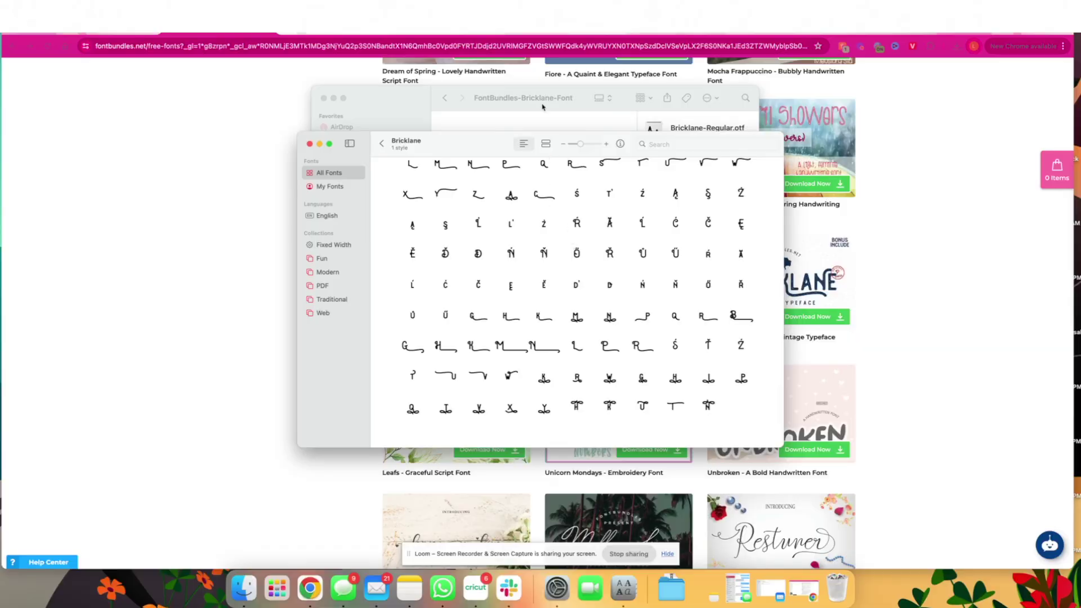
pyautogui.click(542, 107)
# Open mama.otf from the FB-Mama-Font folder to install it, then launch Cricut Design Space.
pyautogui.click(346, 195)
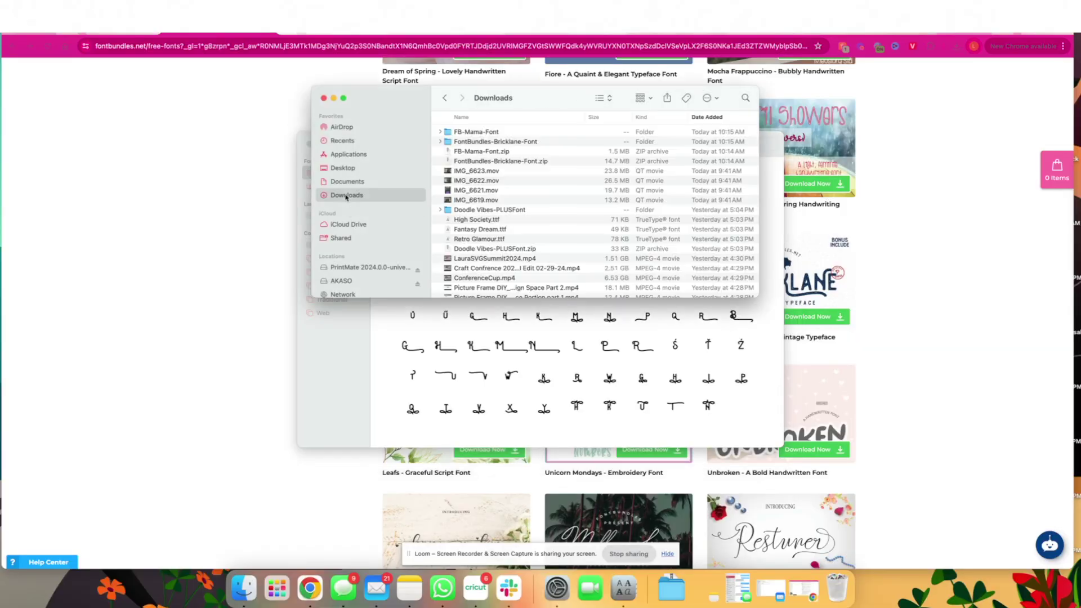
pyautogui.doubleClick(472, 132)
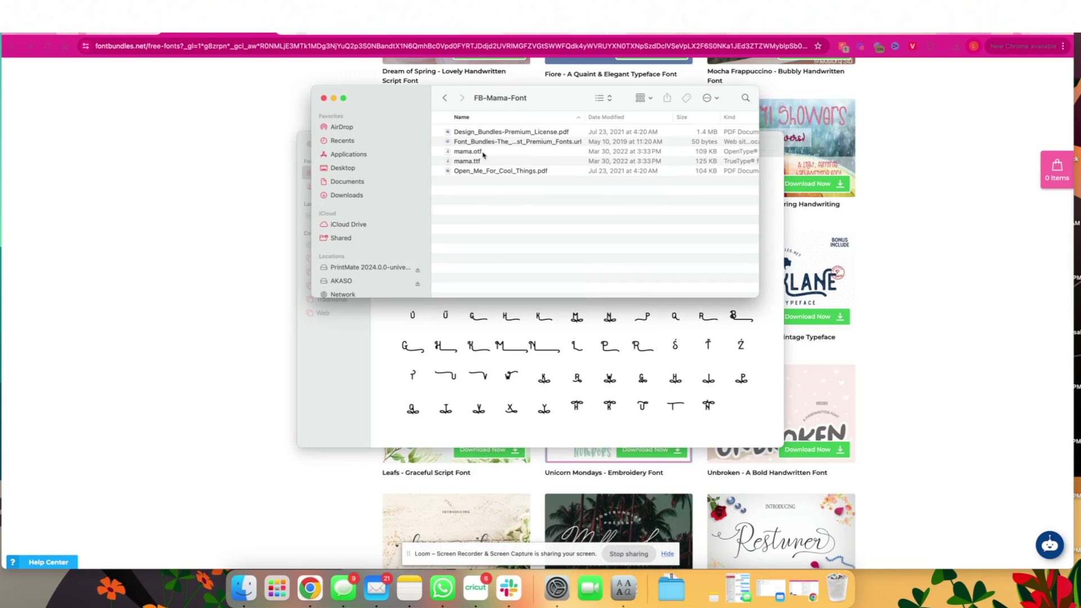
pyautogui.doubleClick(480, 153)
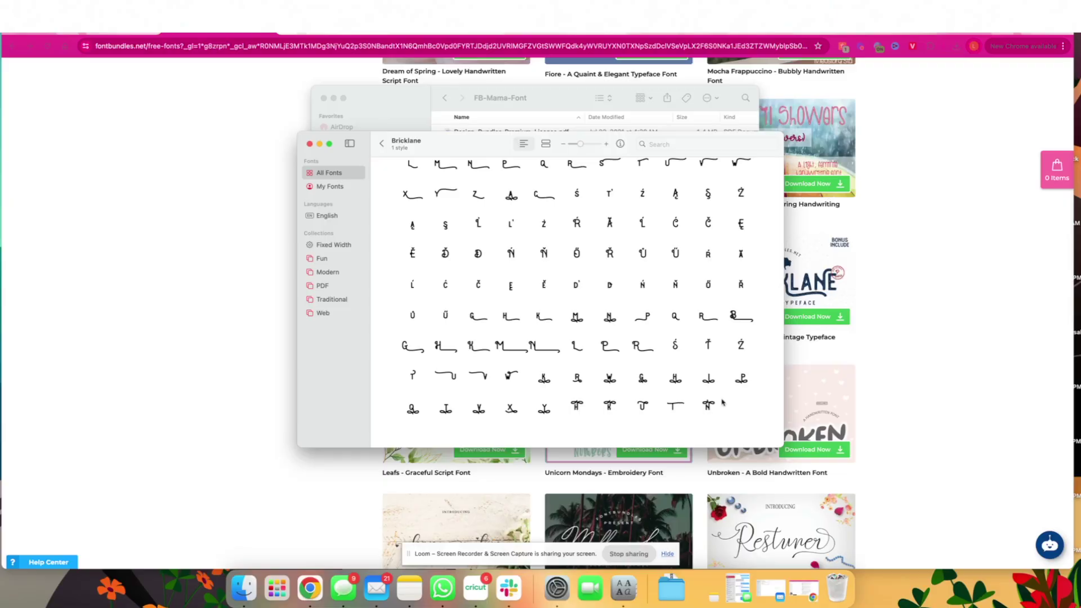
pyautogui.click(476, 587)
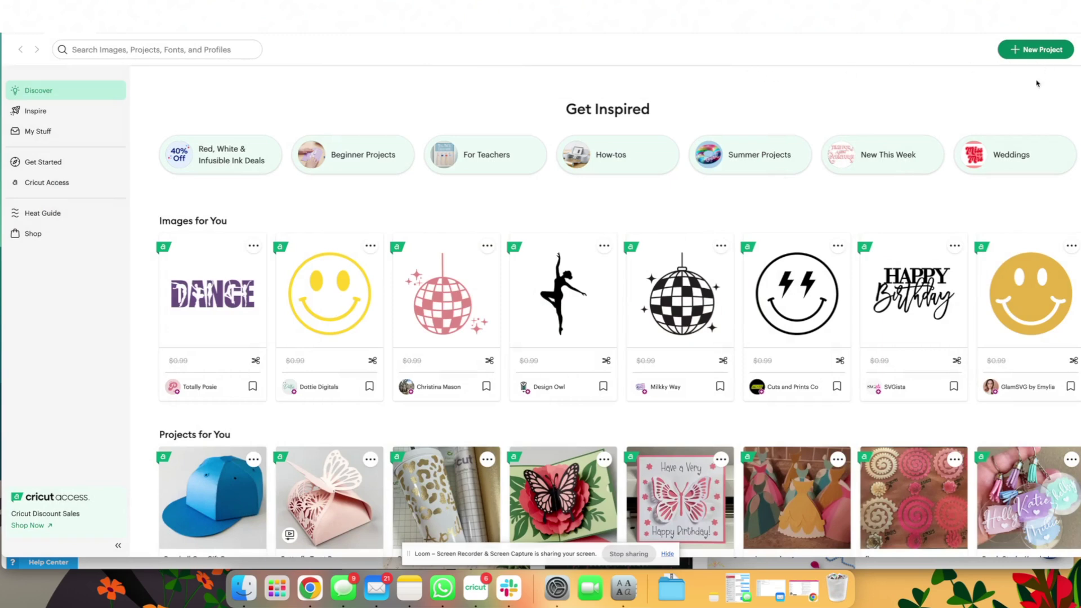
pyautogui.click(1045, 48)
# On a blank canvas, add a text layer reading 'happy crafting!' and drag it toward the centre.
pyautogui.click(277, 258)
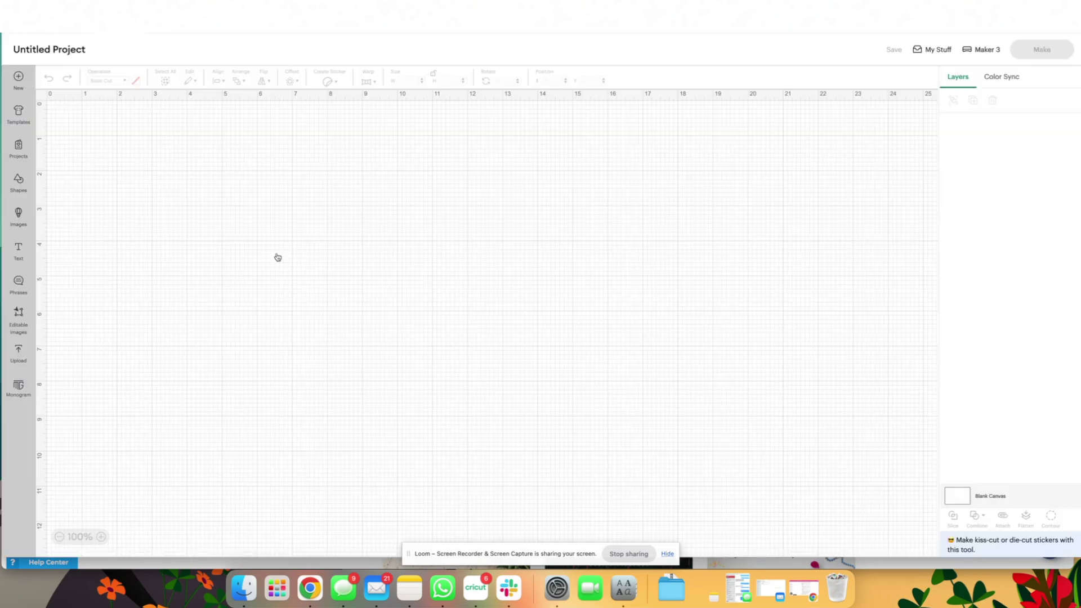
pyautogui.click(20, 248)
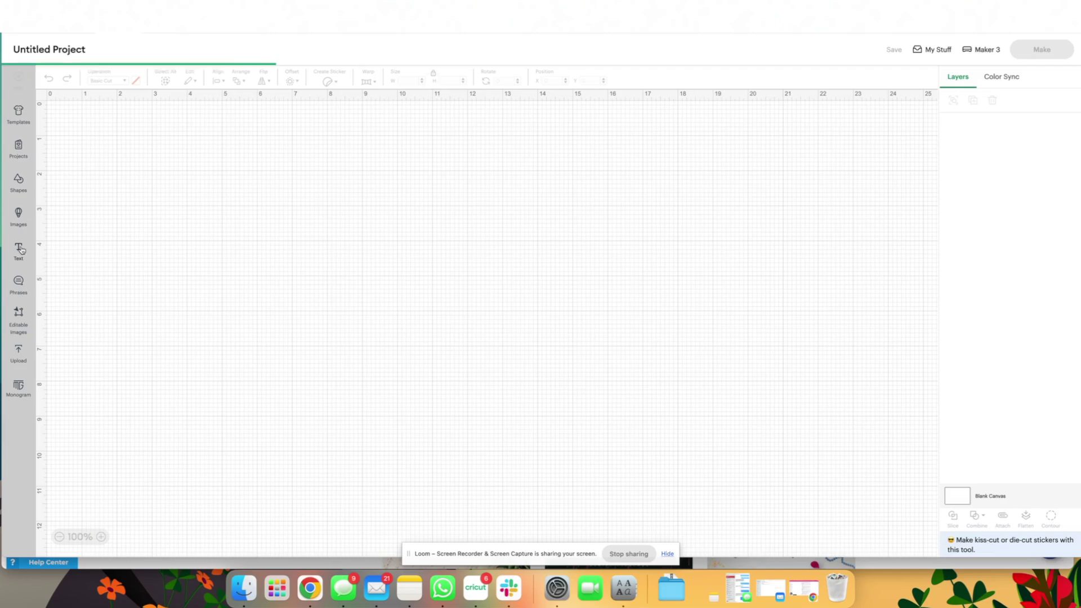
pyautogui.moveTo(119, 298); pyautogui.dragTo(784, 297)
pyautogui.doubleClick(784, 297)
pyautogui.write('happy cra')
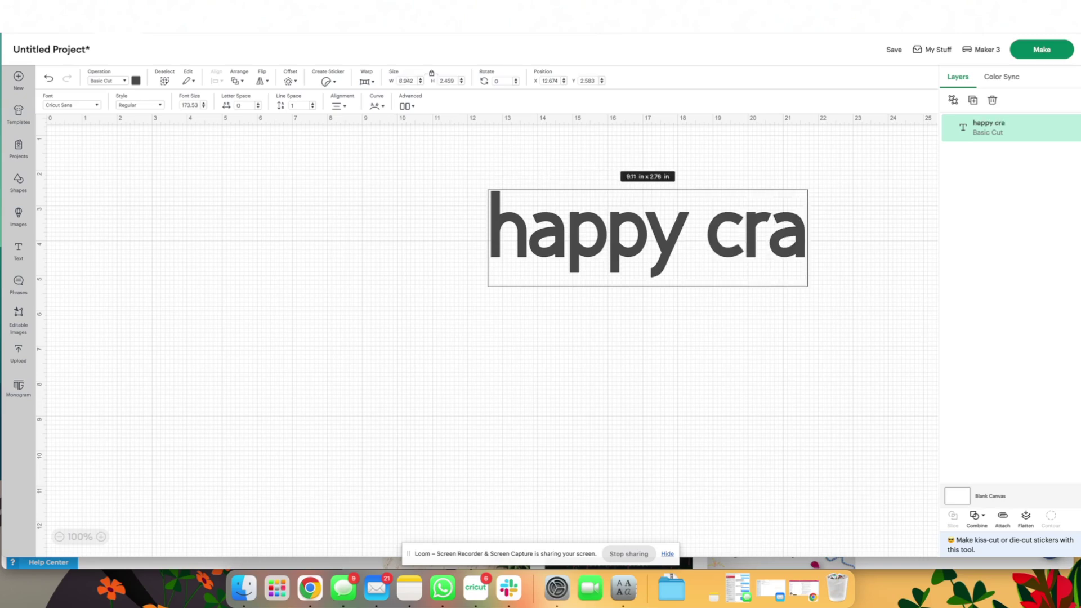
pyautogui.write('fting!')
pyautogui.click(569, 342)
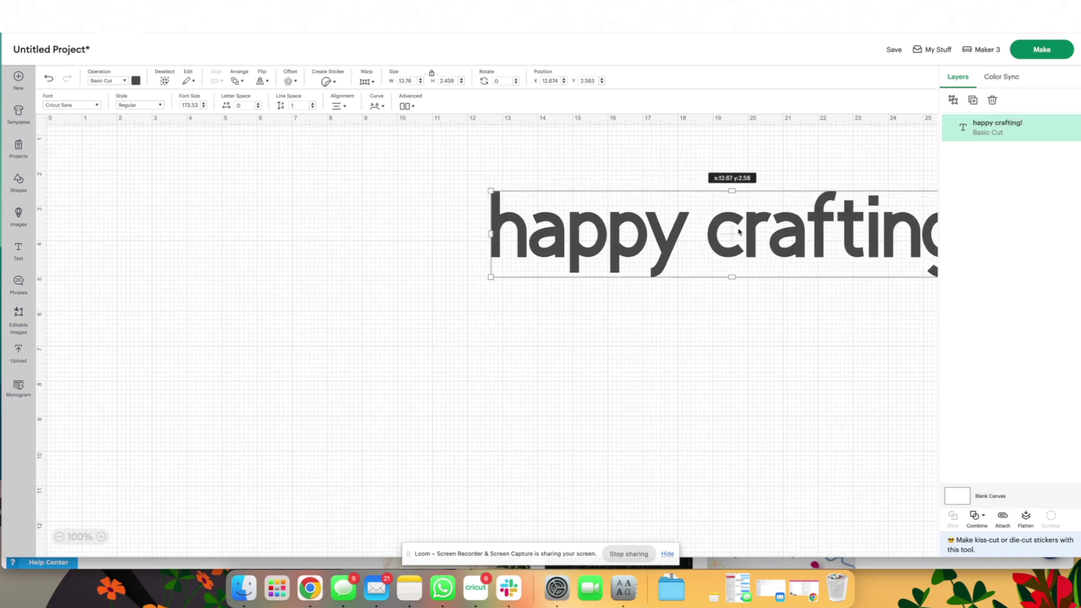
pyautogui.moveTo(735, 242); pyautogui.dragTo(581, 213)
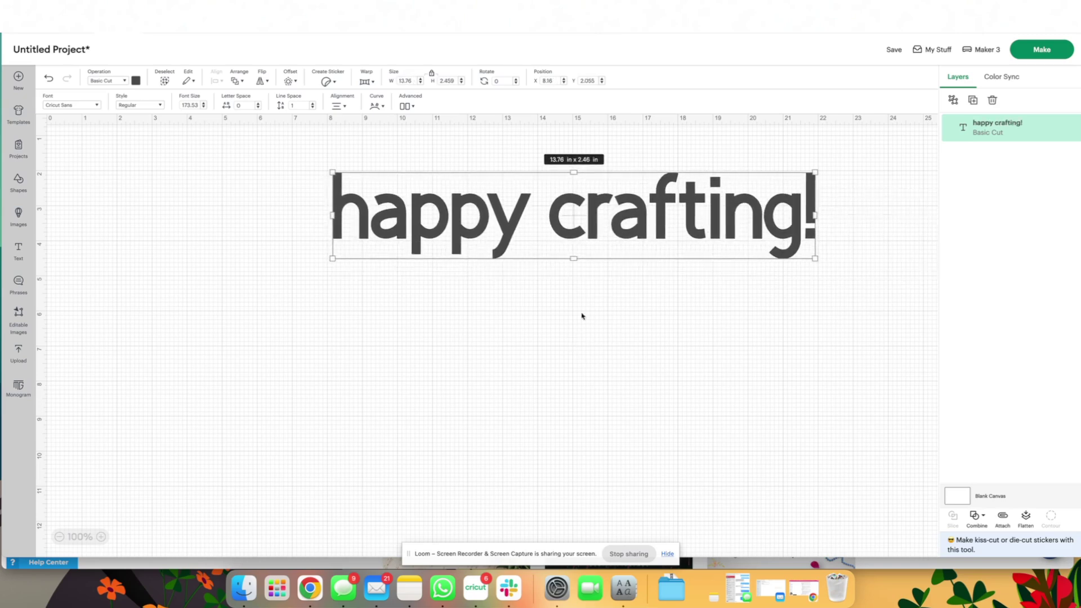
# Change the HAPPY CRAFTING! text to the system font Bricklane.
pyautogui.click(97, 106)
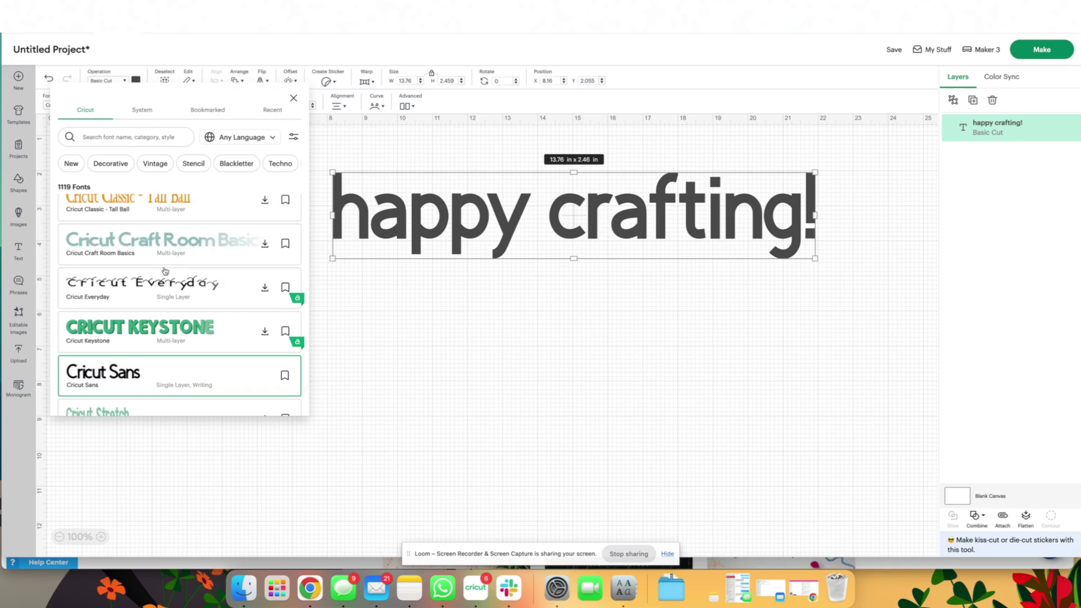
pyautogui.scroll(15, 165, 271)
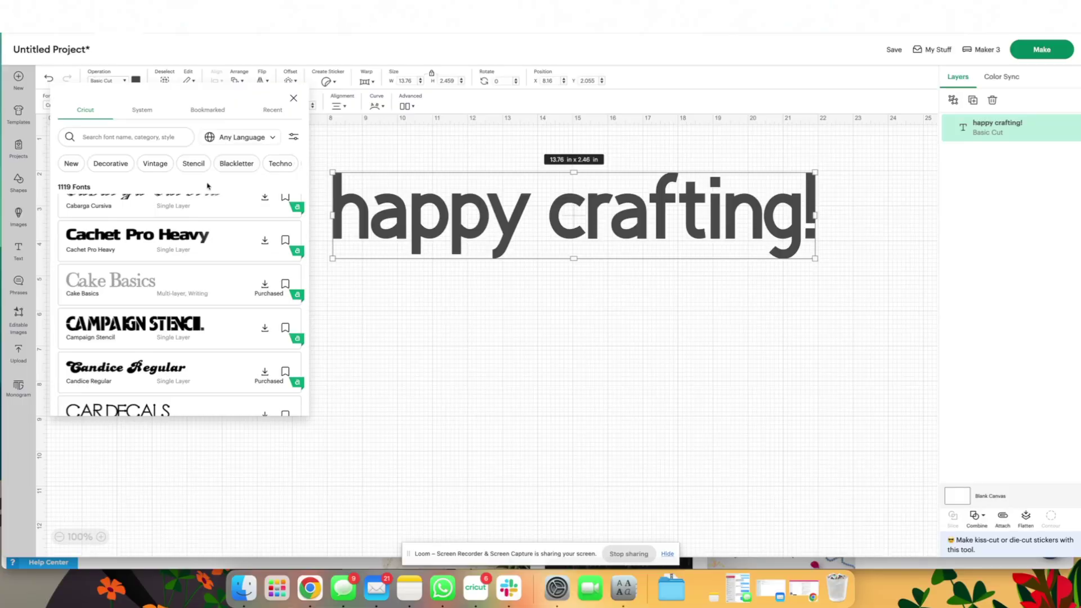
pyautogui.scroll(2, 248, 213)
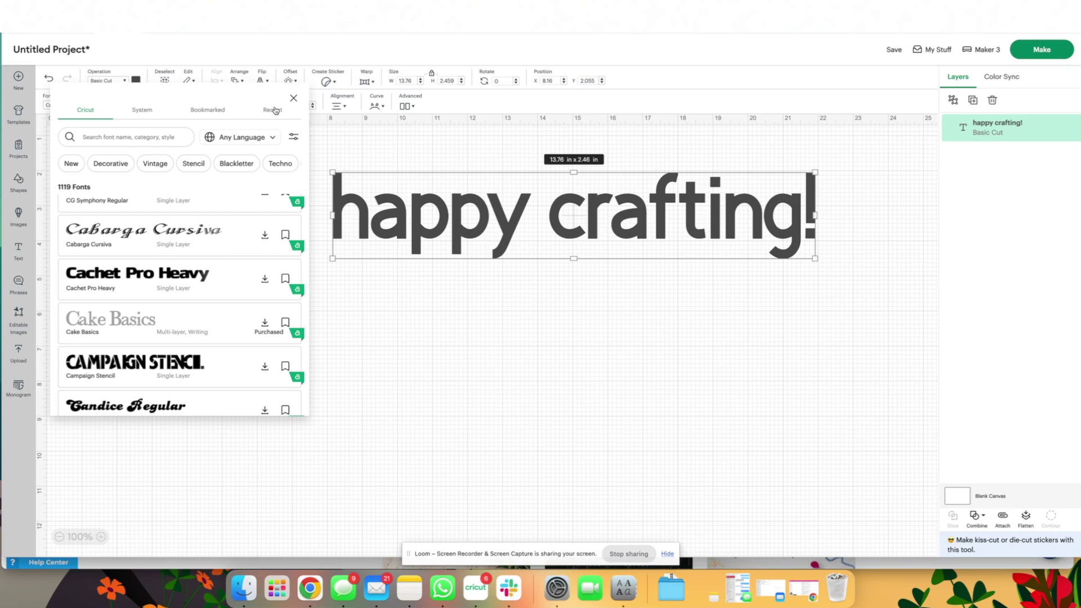
pyautogui.click(144, 111)
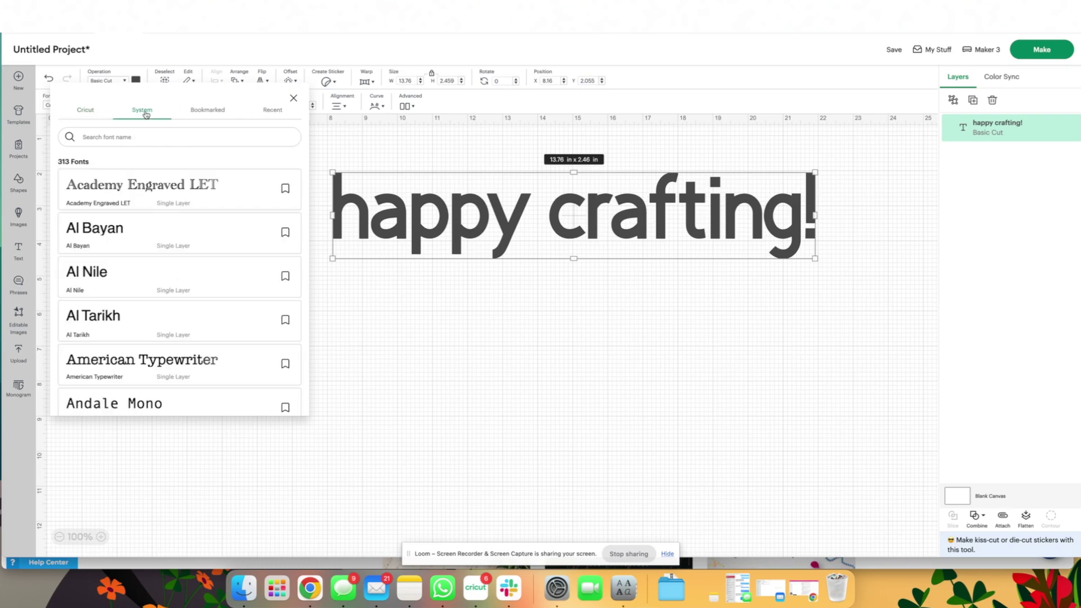
pyautogui.click(129, 137)
pyautogui.write('bricklane')
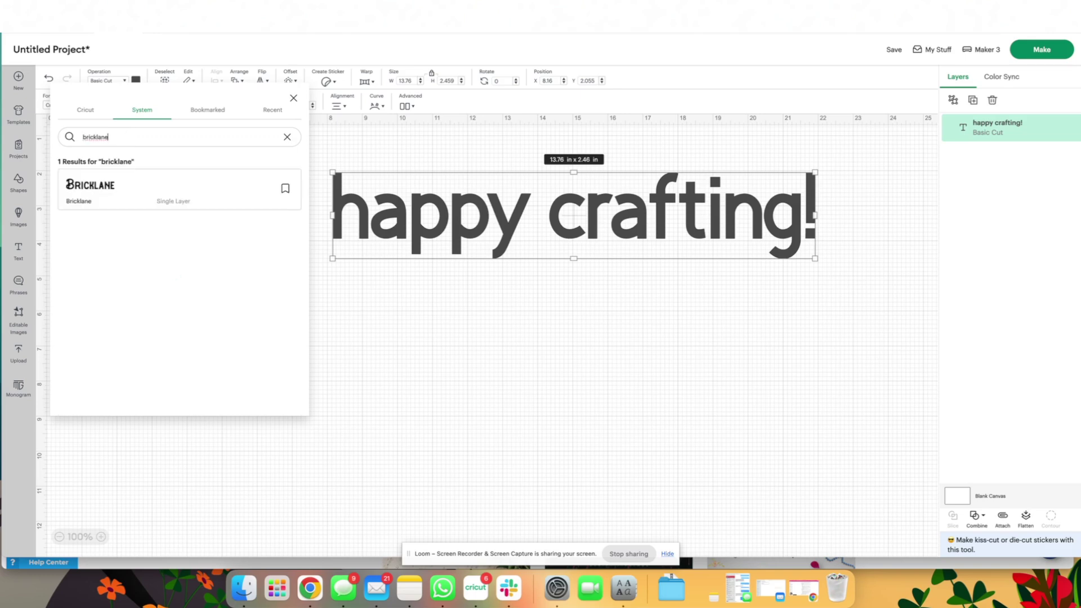
pyautogui.click(106, 190)
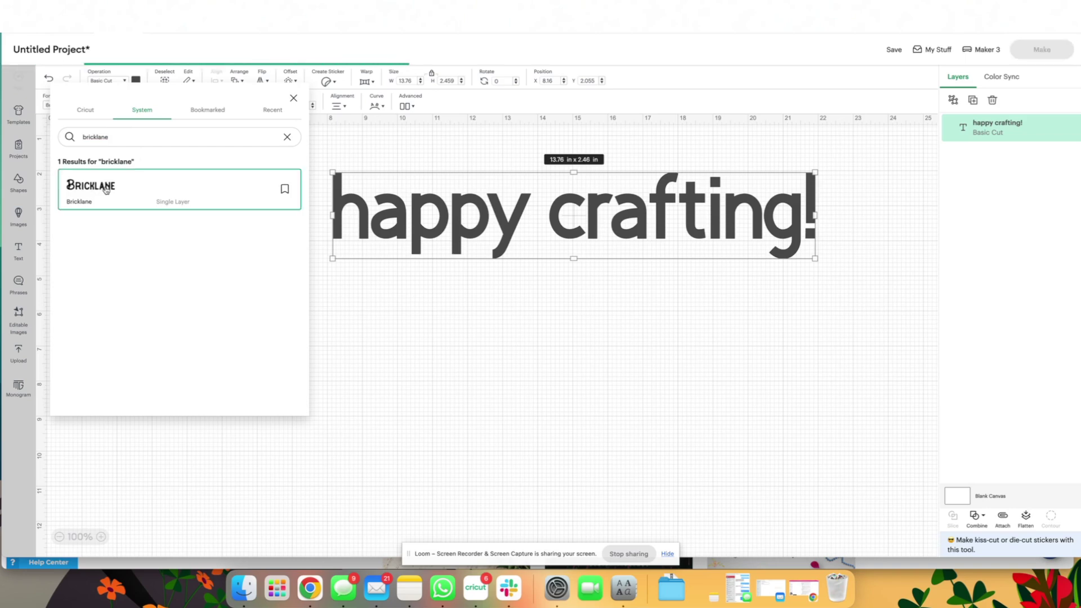
pyautogui.click(585, 230)
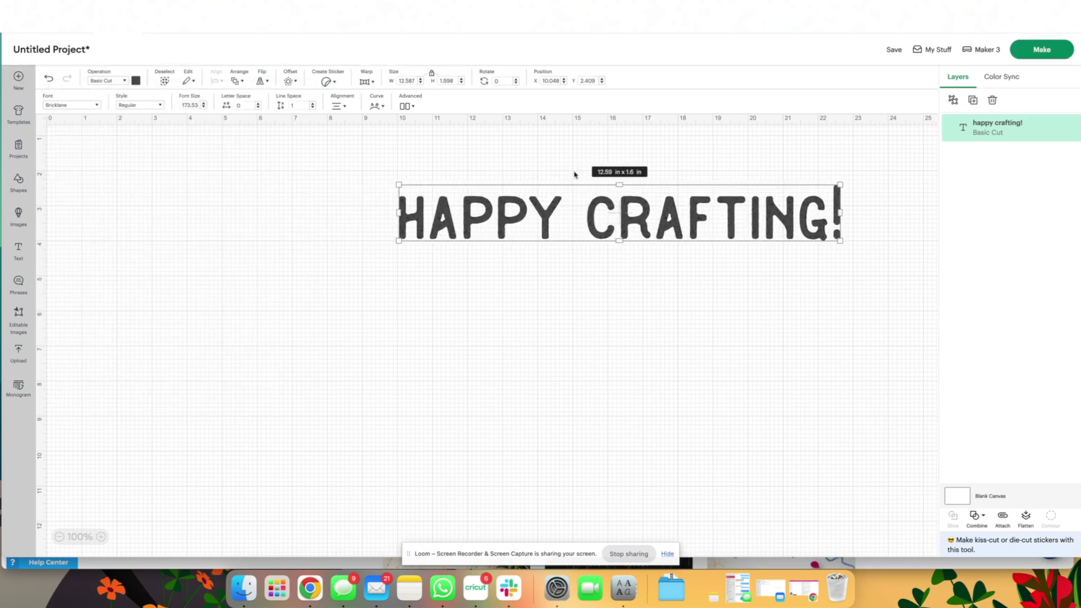
# Duplicate the heading, place the copy below it, and search fonts for 'mama'.
pyautogui.click(972, 100)
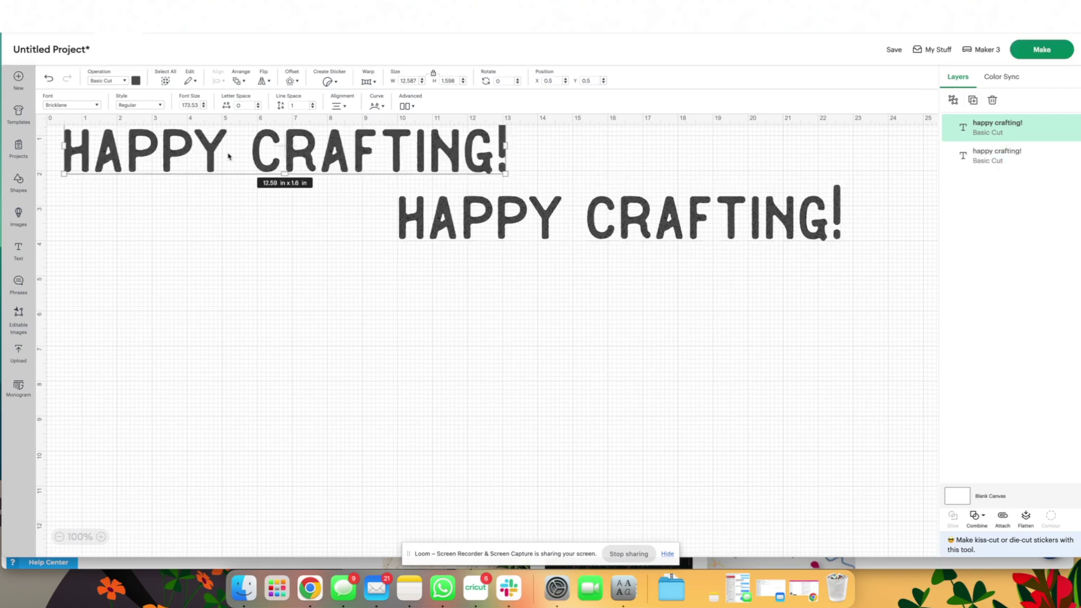
pyautogui.moveTo(228, 156); pyautogui.dragTo(565, 305)
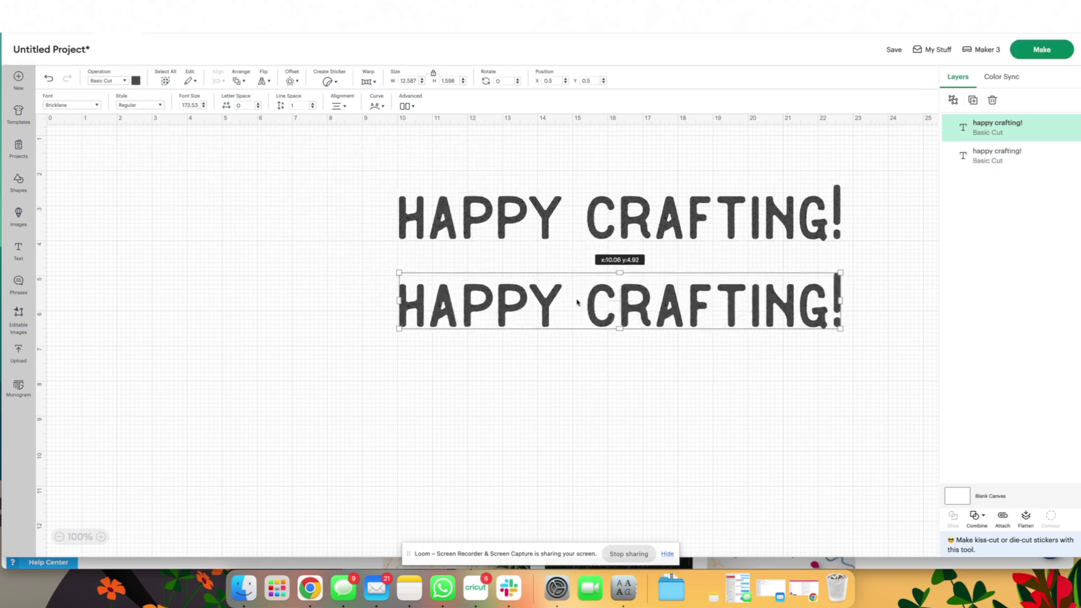
pyautogui.click(98, 107)
pyautogui.click(173, 133)
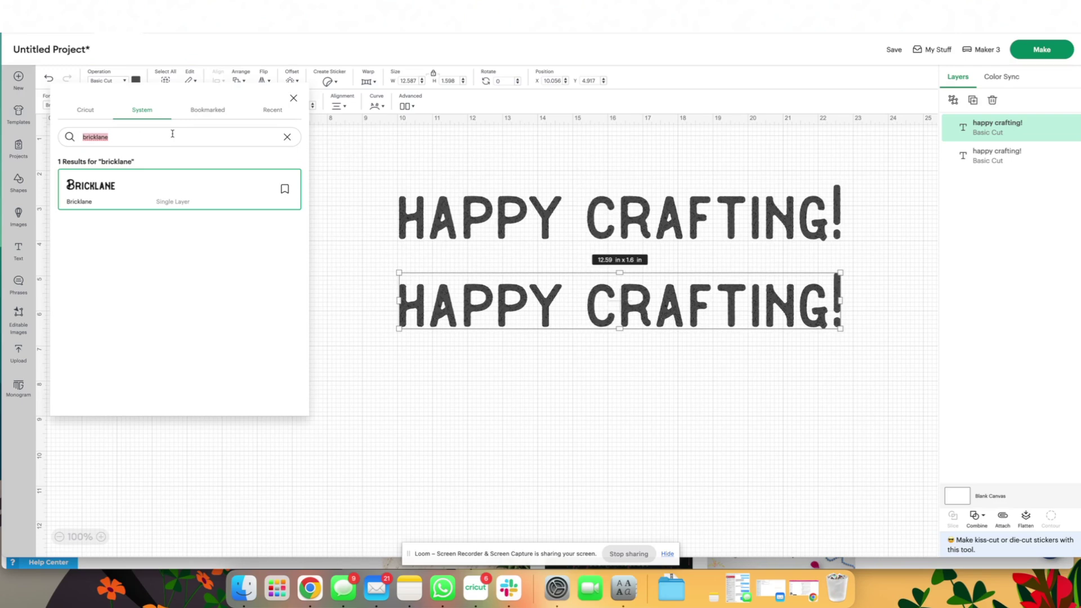
pyautogui.write('mama')
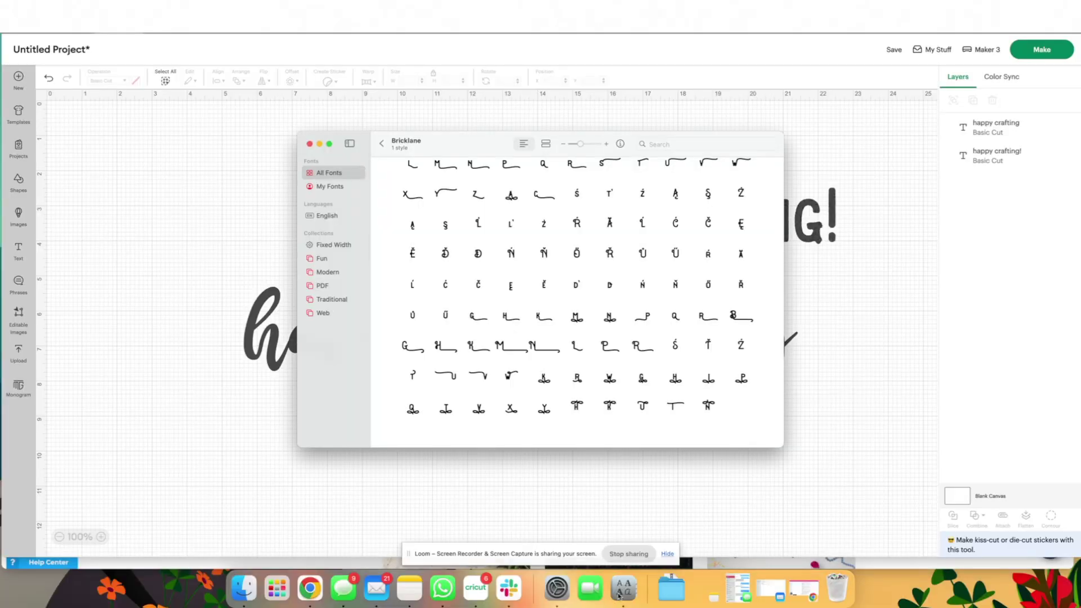
# In Font Book, open Mama's glyph set and show the swash g (g.ss02, U+E137) details.
pyautogui.moveTo(468, 151); pyautogui.dragTo(488, 122)
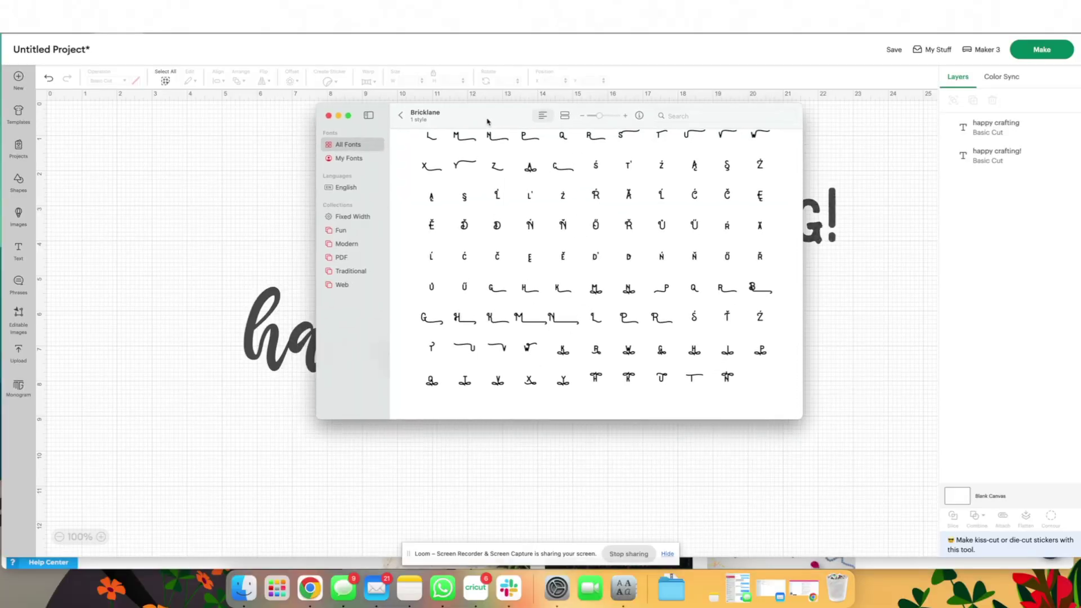
pyautogui.click(401, 116)
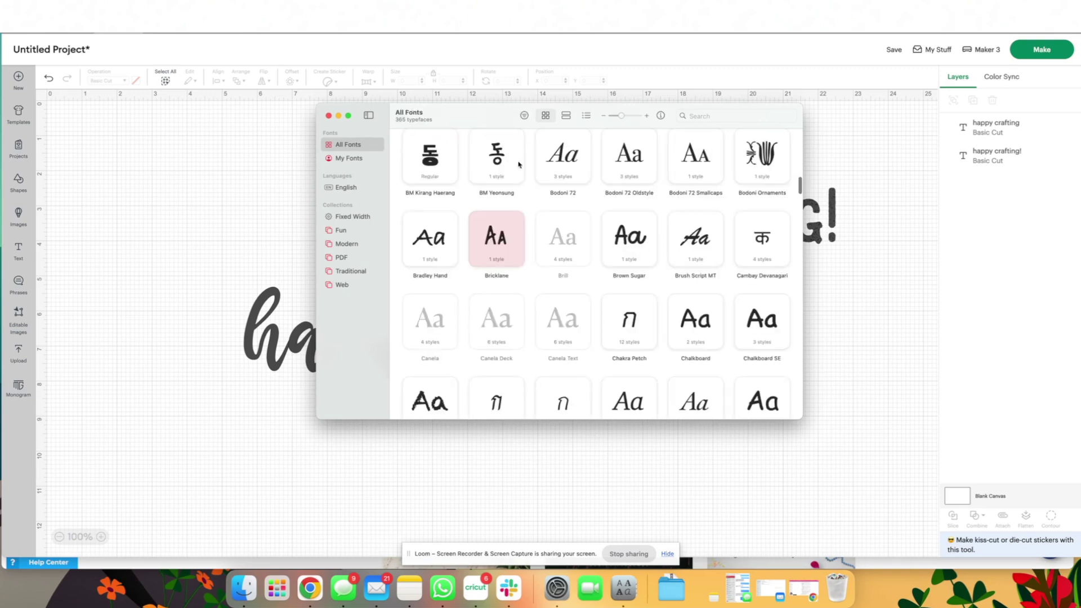
pyautogui.click(711, 115)
pyautogui.press('Return')
pyautogui.scroll(-5, 659, 280)
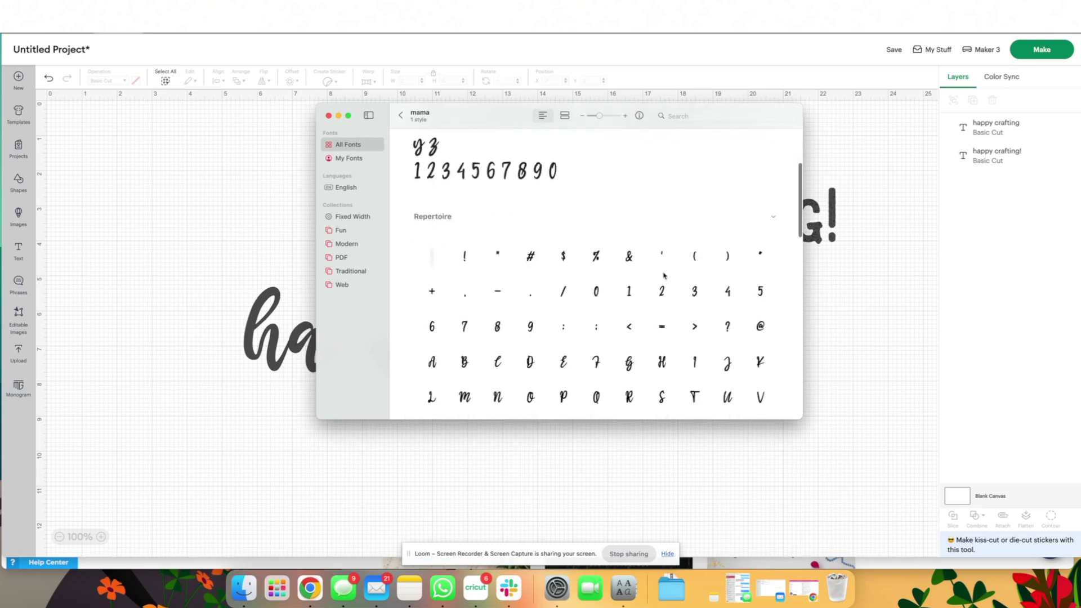
pyautogui.scroll(-10, 659, 280)
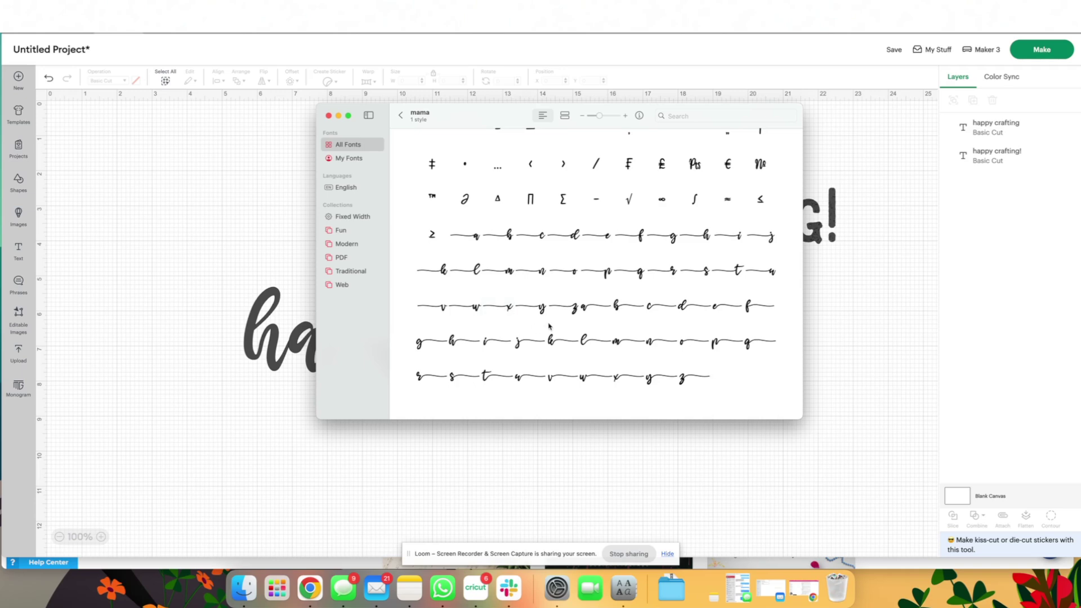
pyautogui.click(588, 307)
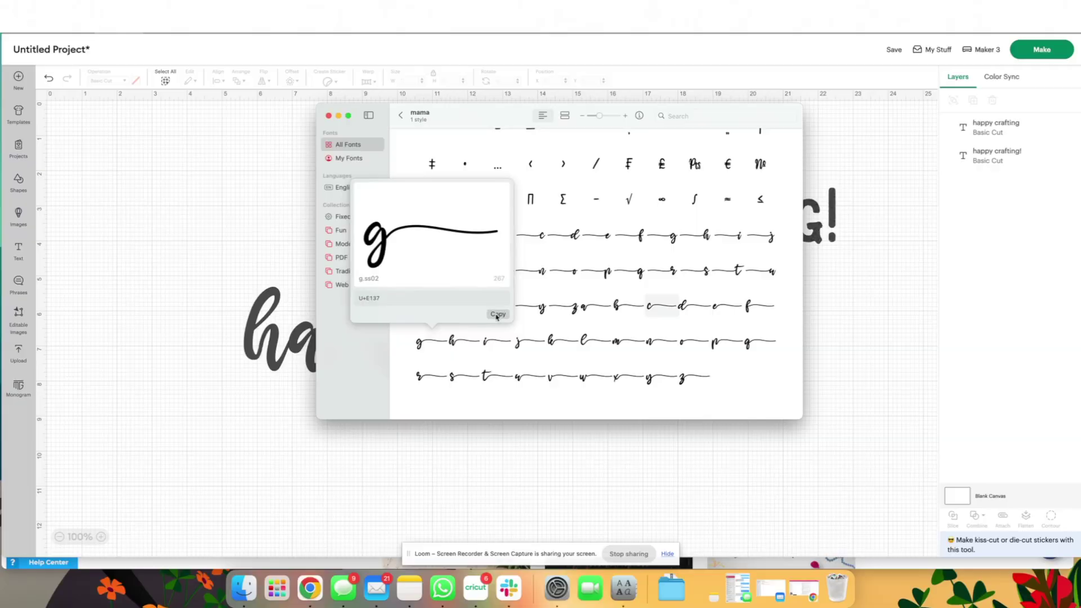
# Replace the final g of the script 'happy crafting' with the pasted swash g.
pyautogui.click(900, 297)
pyautogui.click(785, 329)
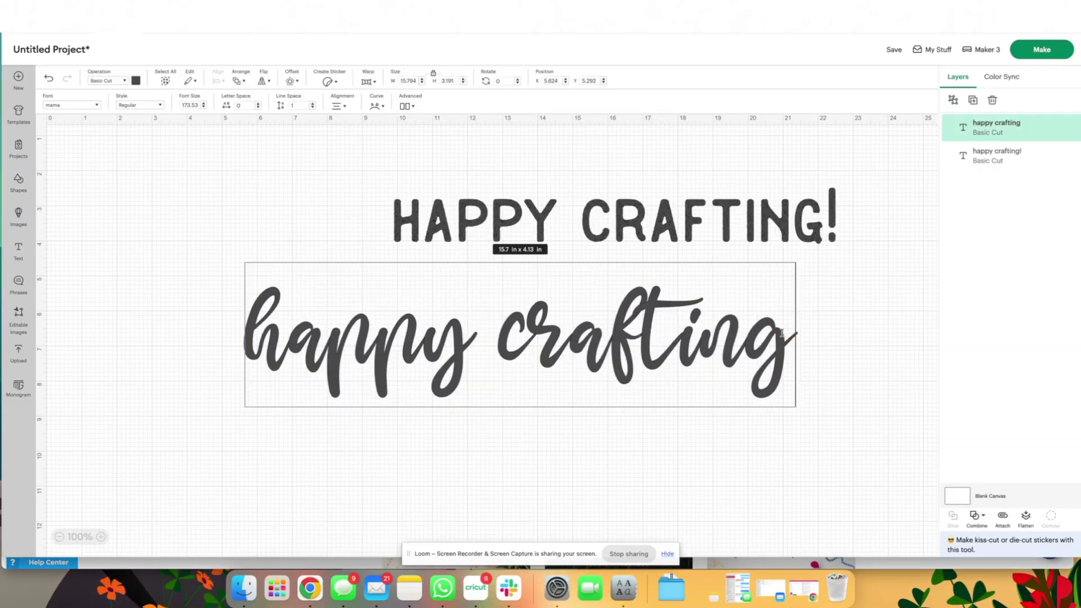
pyautogui.hotkey('shift', 'Left')
pyautogui.press('BackSpace')
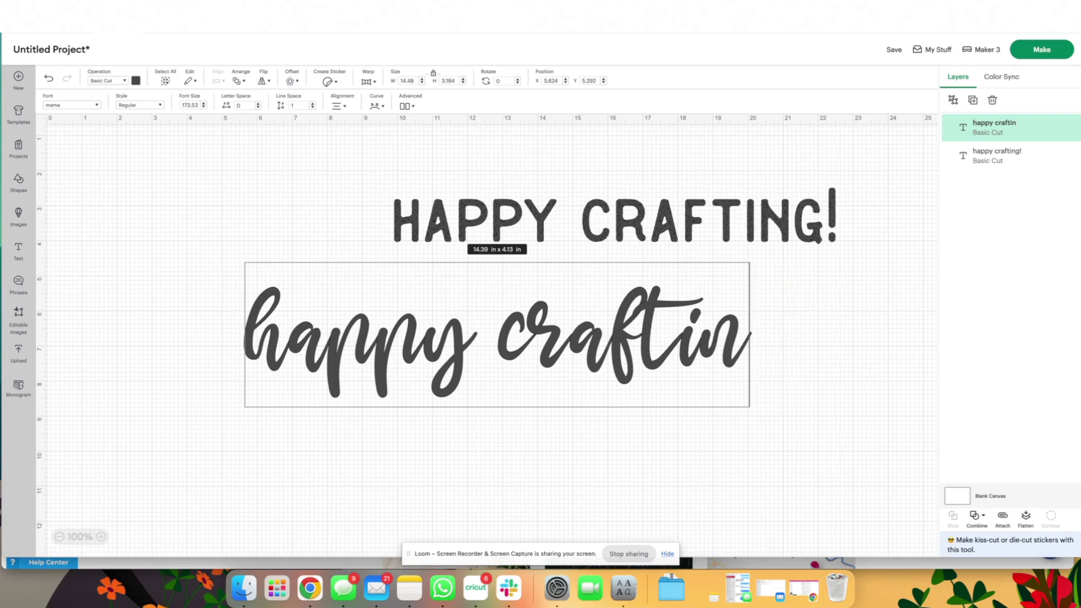
pyautogui.press('super+v')
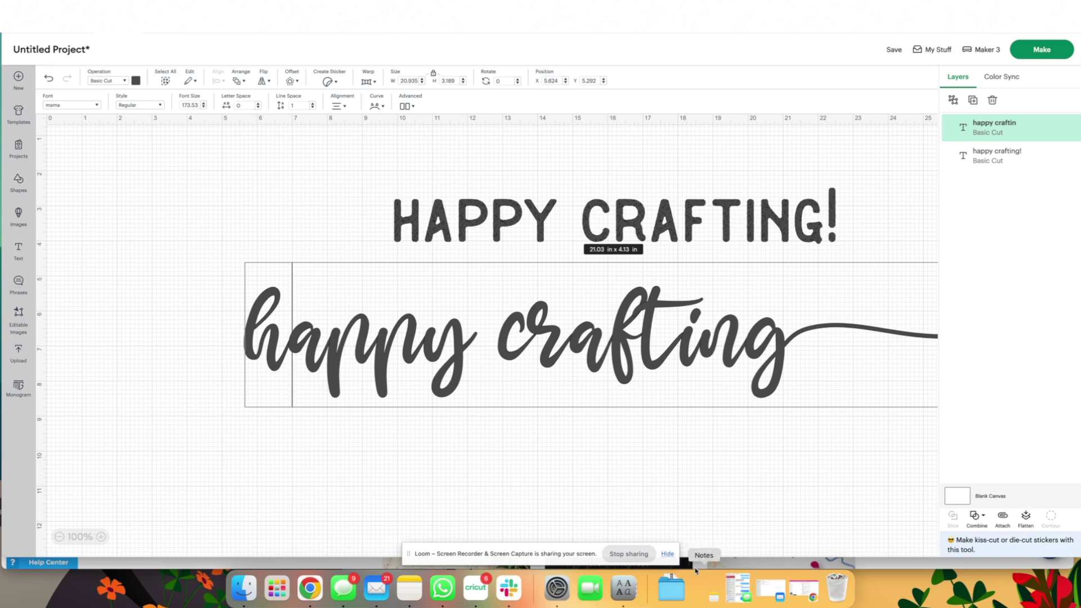
# Copy Mama's swash h from Font Book and replace the leading h with it.
pyautogui.click(616, 599)
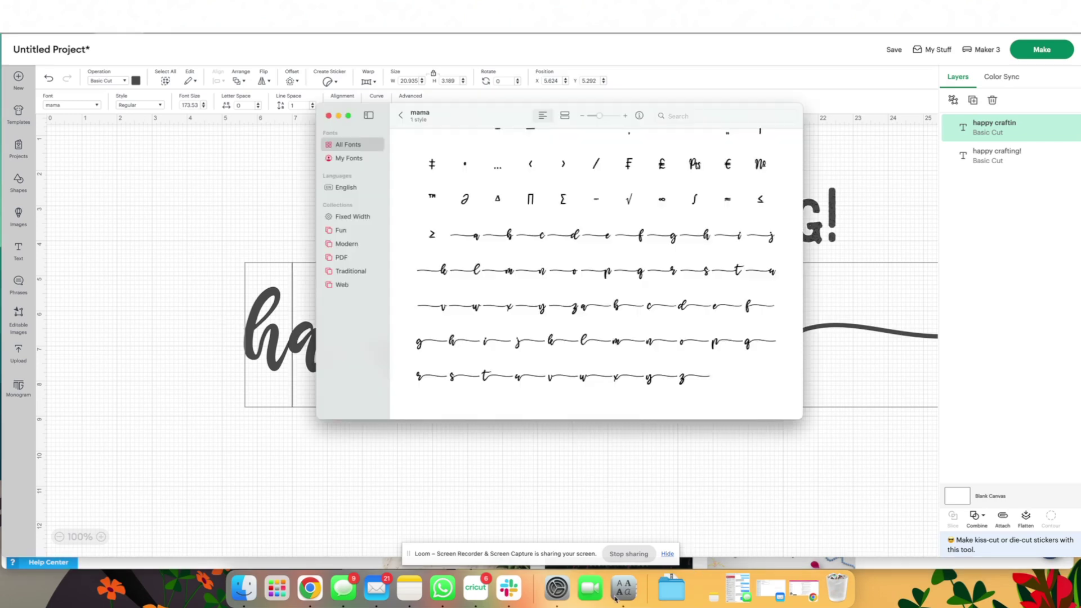
pyautogui.click(707, 236)
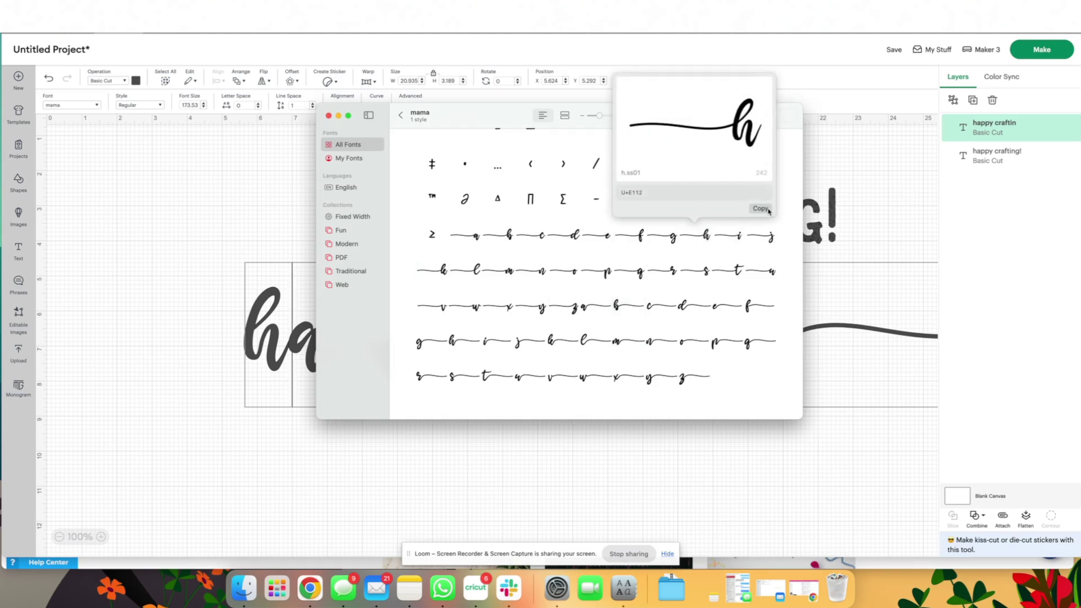
pyautogui.click(293, 290)
pyautogui.press('BackSpace')
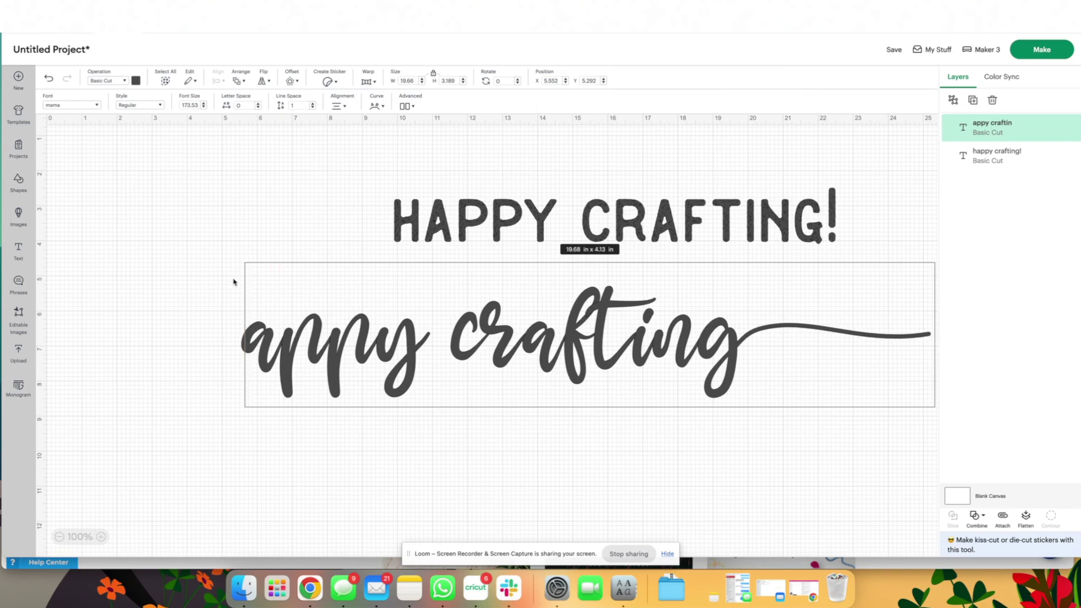
pyautogui.press('super+v')
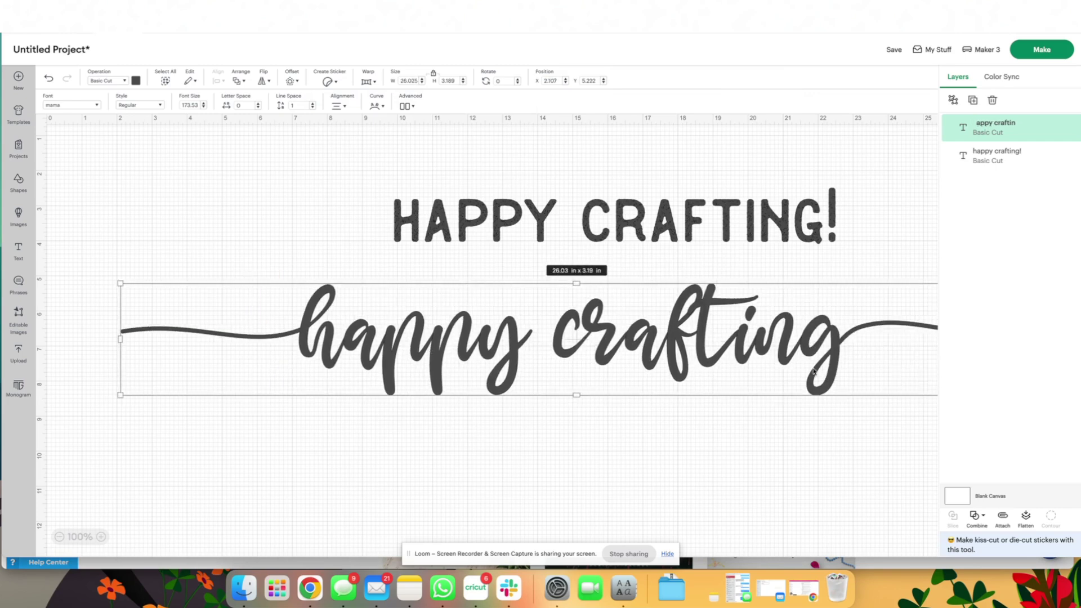
# Shrink the script text to about 14.7 in wide and centre it beneath HAPPY CRAFTING!
pyautogui.moveTo(837, 344); pyautogui.dragTo(830, 328)
pyautogui.moveTo(189, 320); pyautogui.dragTo(246, 311)
pyautogui.moveTo(104, 280); pyautogui.dragTo(496, 339)
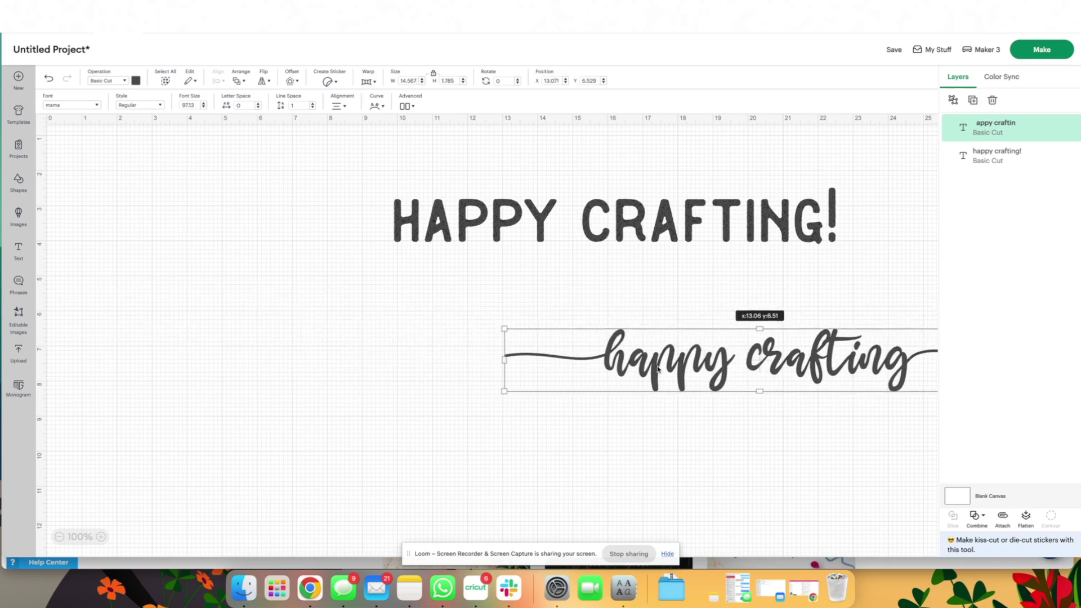
pyautogui.moveTo(704, 361); pyautogui.dragTo(438, 355)
pyautogui.click(796, 326)
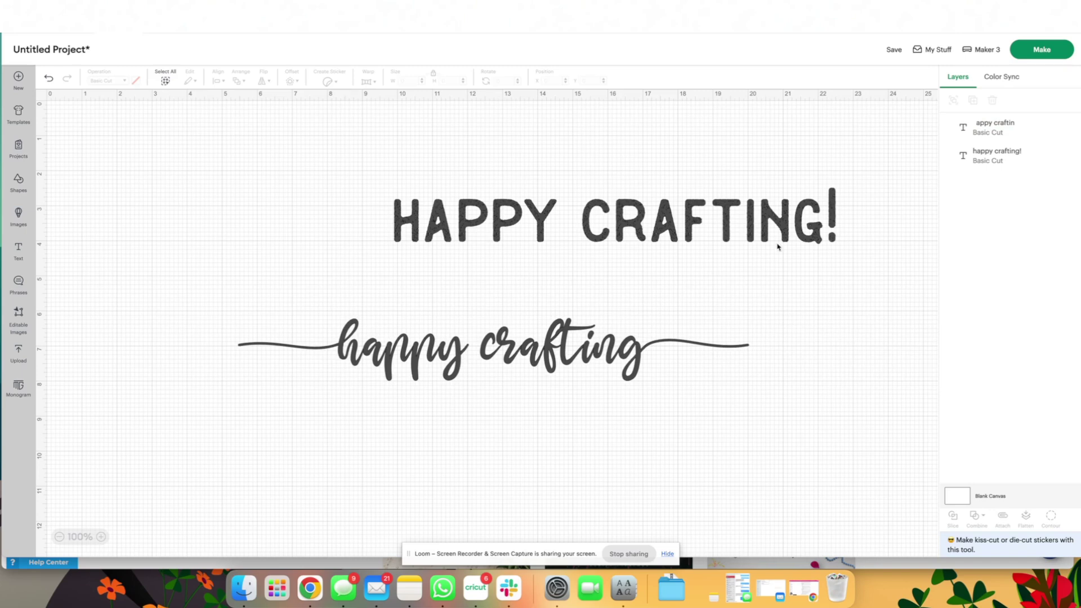
pyautogui.moveTo(777, 246); pyautogui.dragTo(673, 248)
# Replace the heading's ending G! with Bricklane's curly swash G copied from Font Book.
pyautogui.moveTo(609, 226); pyautogui.dragTo(626, 231)
pyautogui.click(623, 590)
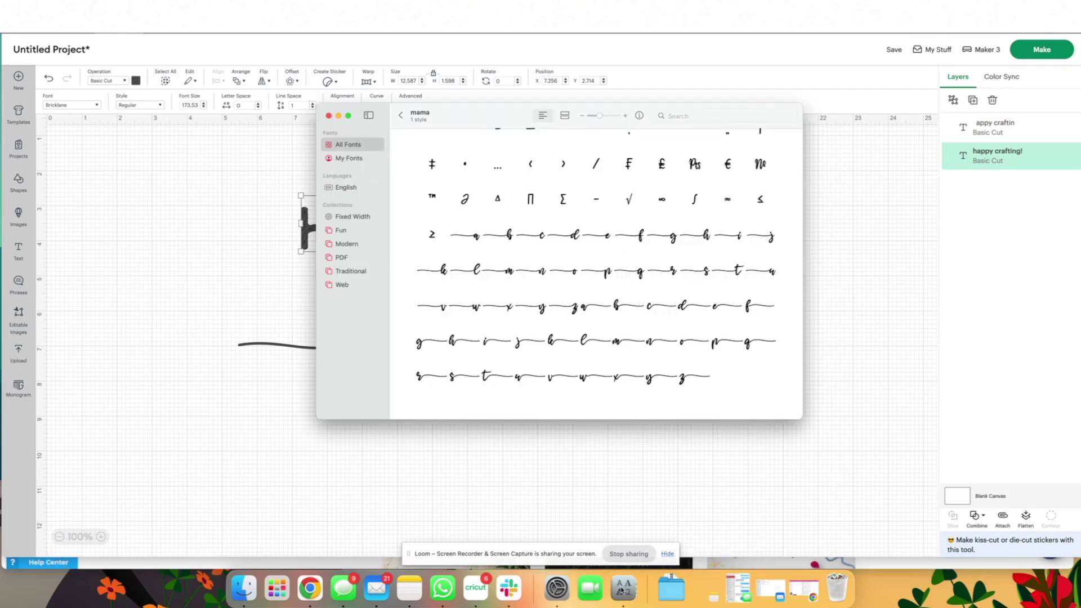
pyautogui.click(400, 115)
pyautogui.doubleClick(428, 184)
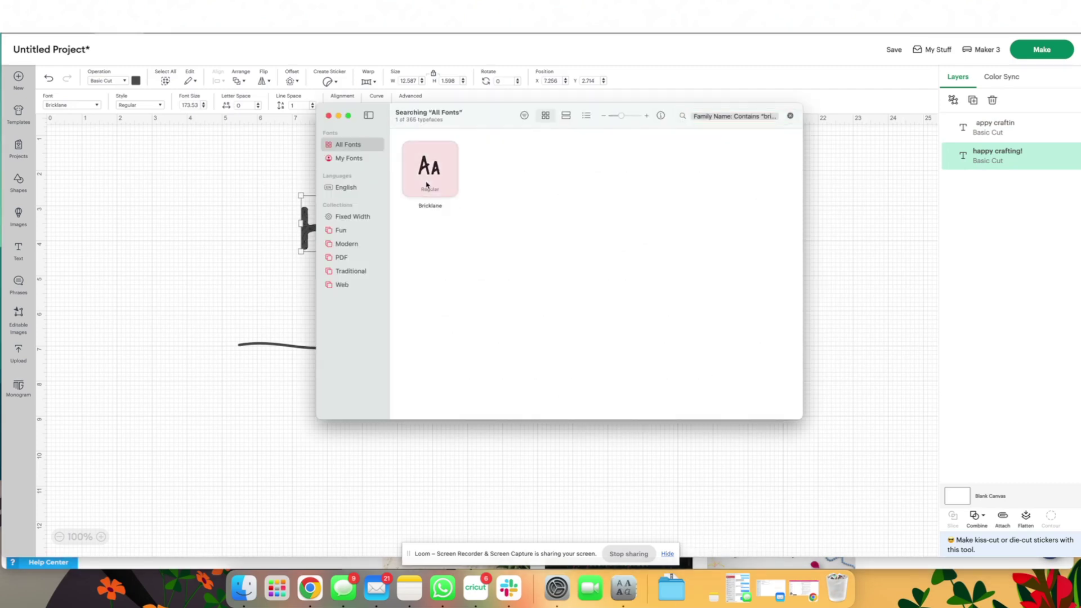
pyautogui.scroll(-15, 582, 285)
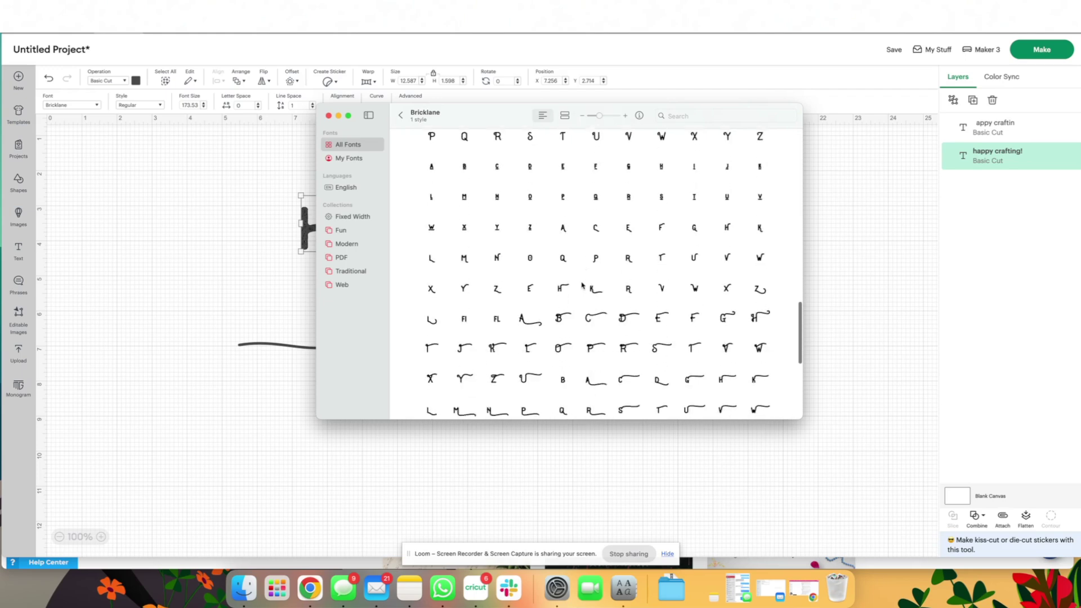
pyautogui.scroll(5, 582, 285)
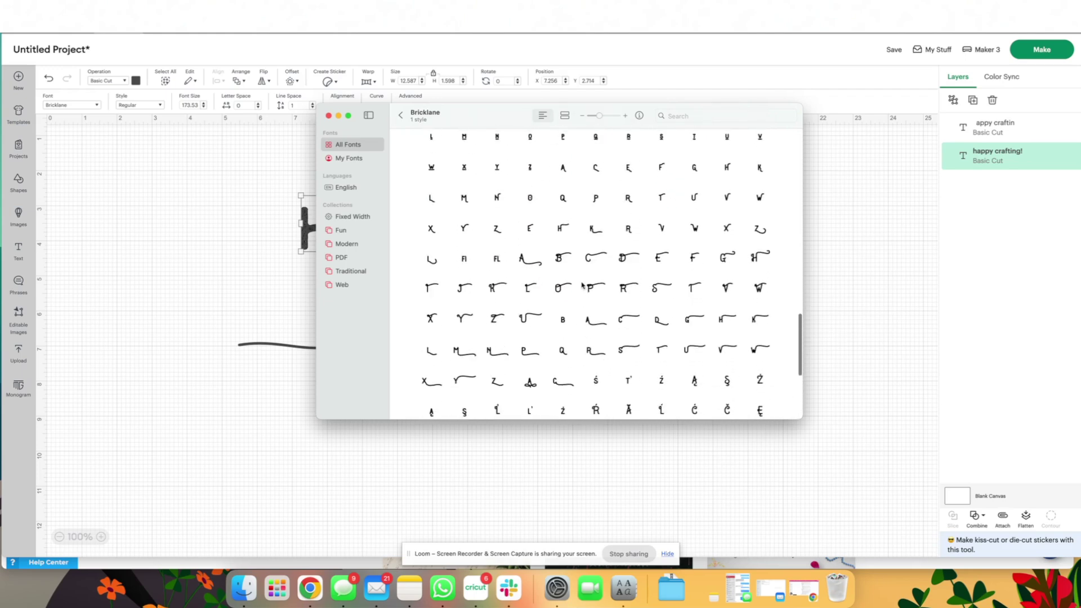
pyautogui.click(728, 260)
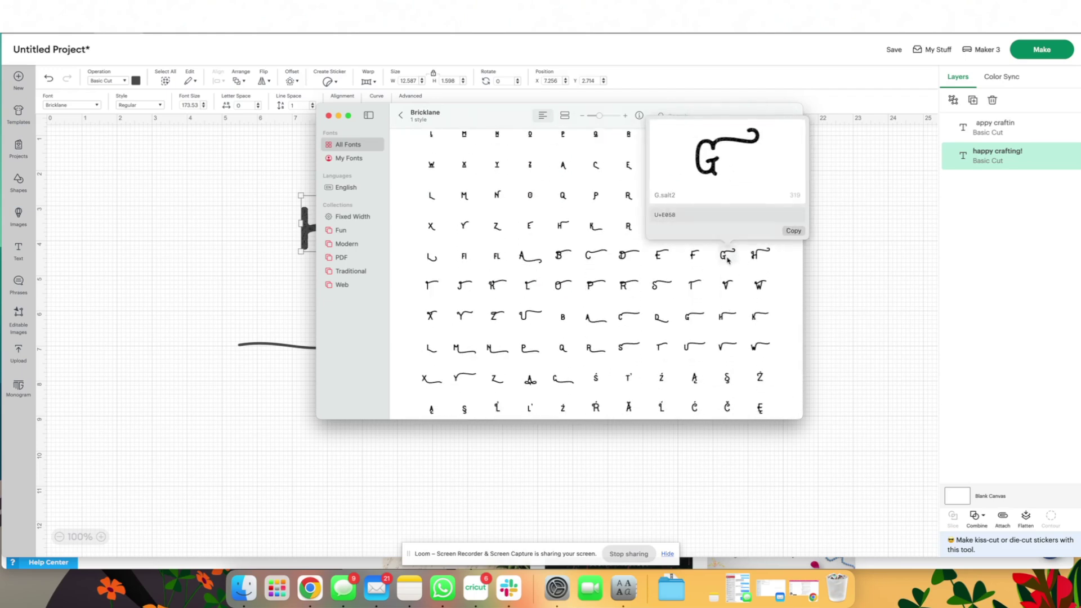
pyautogui.click(840, 246)
pyautogui.press('super+v')
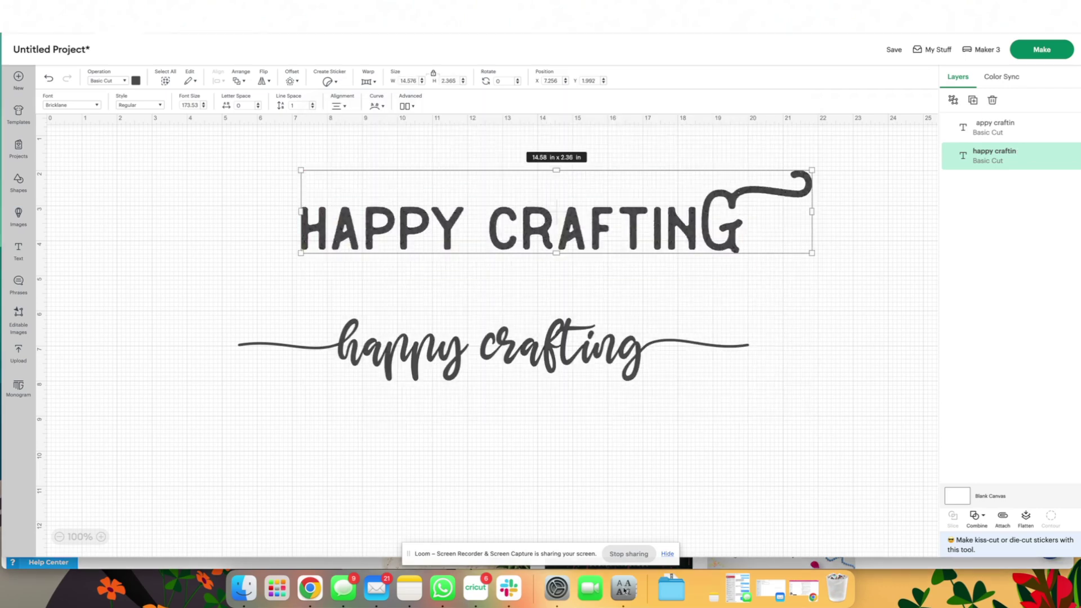
pyautogui.click(624, 591)
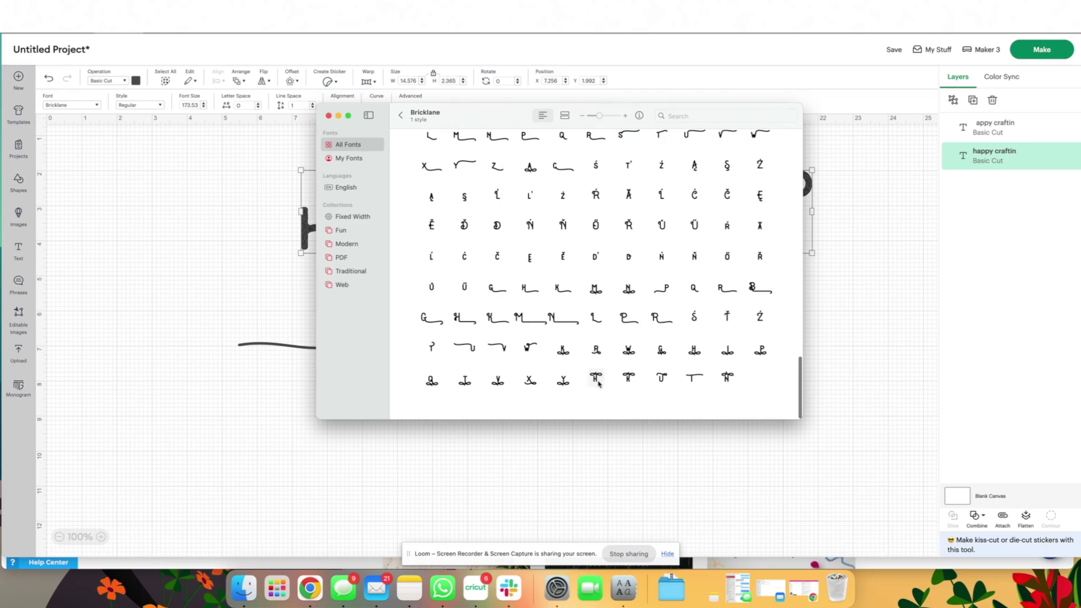